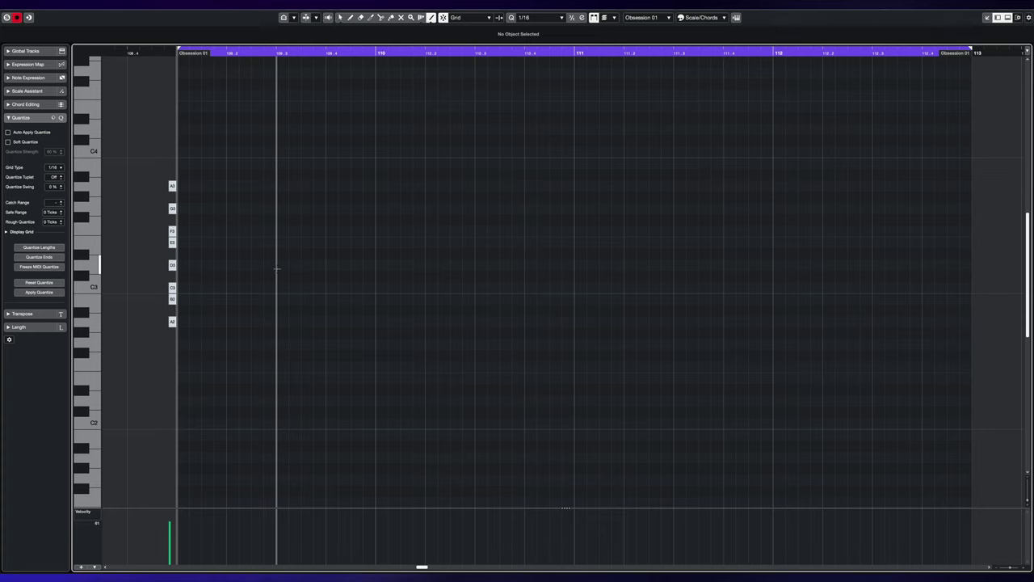
Draw the first F3 and A3 note pairs at the start of bar 109
{"action": "left_click", "coordinate": [182, 232]}
{"action": "left_click", "coordinate": [181, 186]}
{"action": "left_click", "coordinate": [219, 186]}
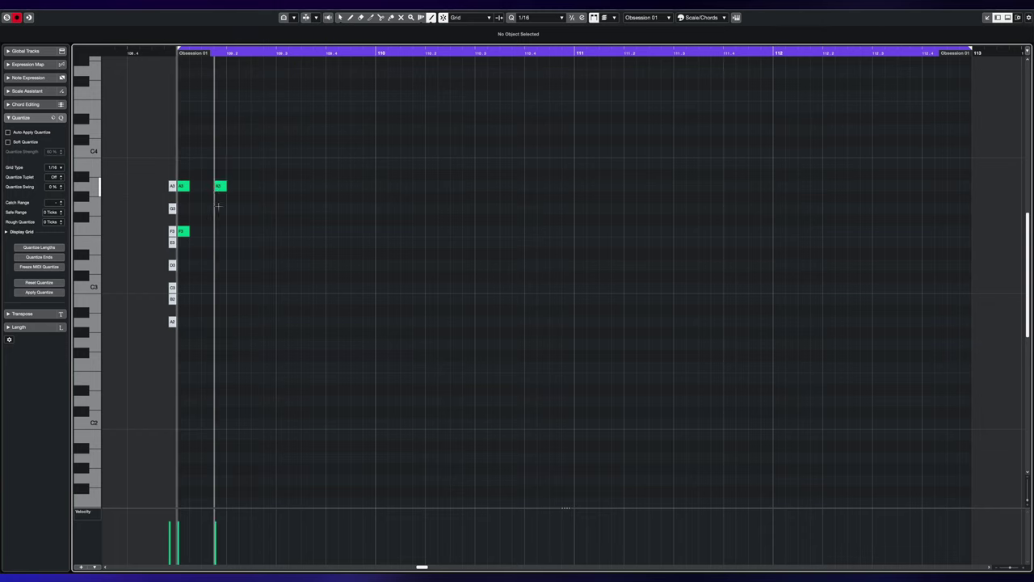
{"action": "left_click", "coordinate": [257, 232]}
{"action": "left_click", "coordinate": [257, 186]}
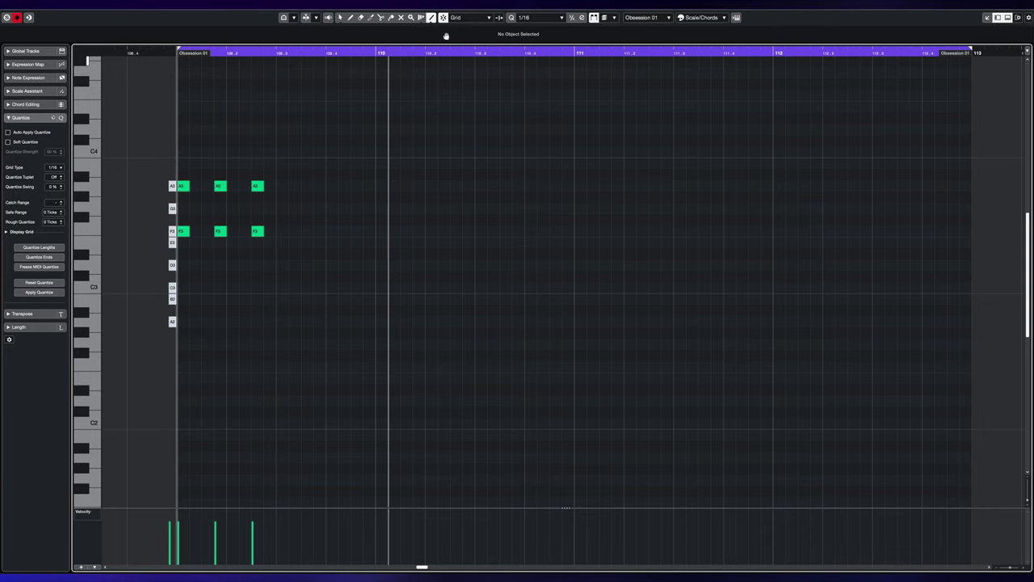
Draw the remaining F3/A3 pairs through bar 109, then play the pattern back
{"action": "left_click", "coordinate": [293, 186]}
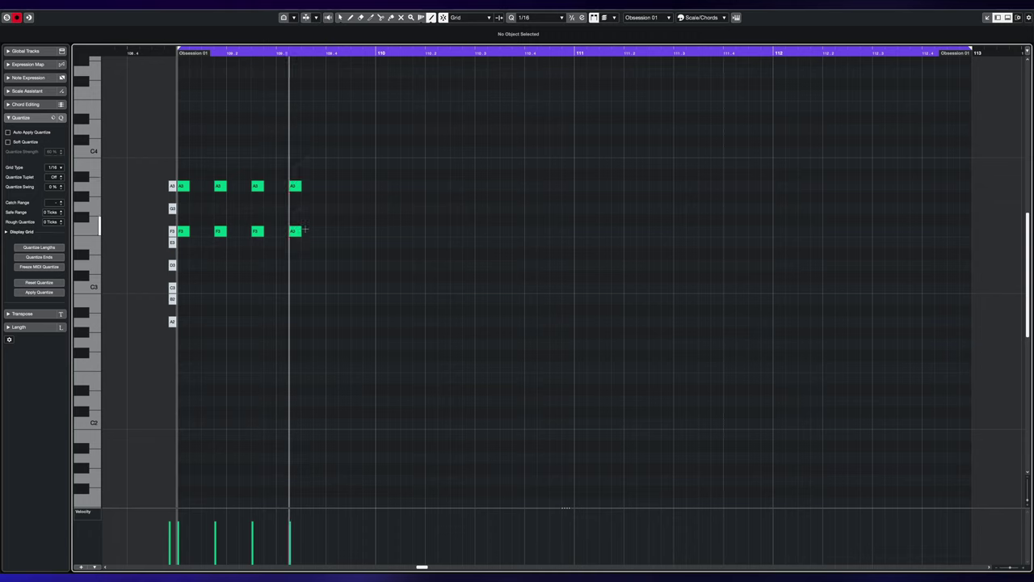
{"action": "left_click", "coordinate": [331, 231]}
{"action": "left_click", "coordinate": [331, 186]}
{"action": "left_click", "coordinate": [356, 185]}
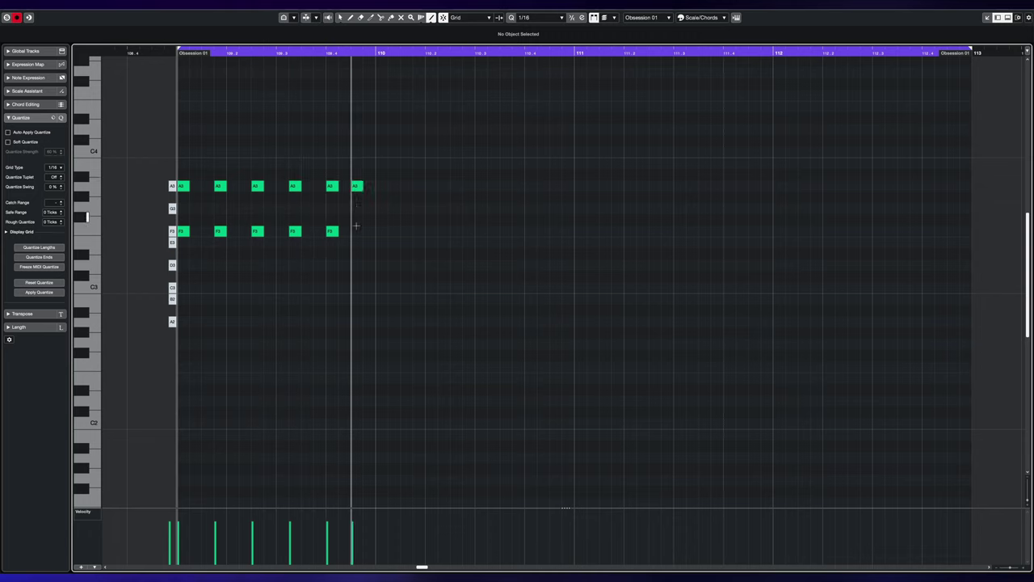
{"action": "left_click", "coordinate": [356, 231]}
{"action": "left_click", "coordinate": [340, 17]}
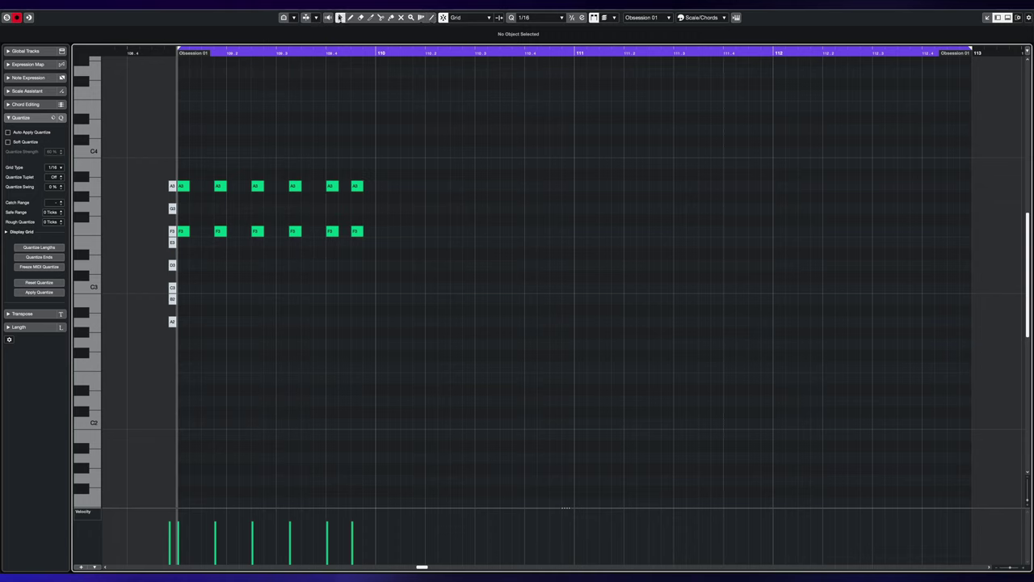
{"action": "key", "text": "space"}
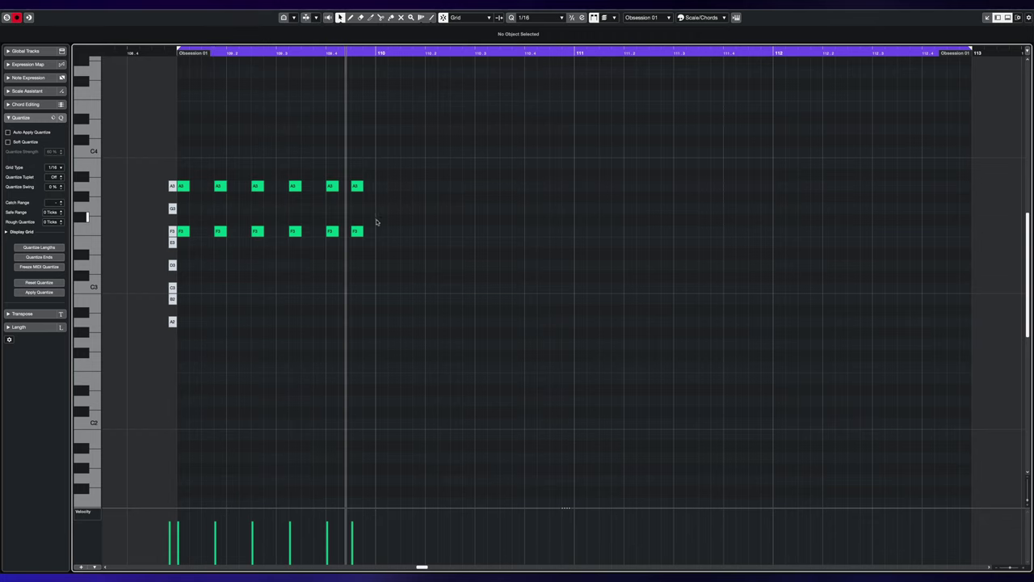
Add F2 under bar 109, copy the chords to bars 110–111, and settle bar 111's top notes on C4
{"action": "mouse_move", "coordinate": [378, 218]}
{"action": "left_mouse_down"}
{"action": "mouse_move", "coordinate": [184, 234]}
{"action": "mouse_move", "coordinate": [197, 349]}
{"action": "mouse_move", "coordinate": [182, 366]}
{"action": "mouse_move", "coordinate": [363, 386]}
{"action": "left_mouse_up"}
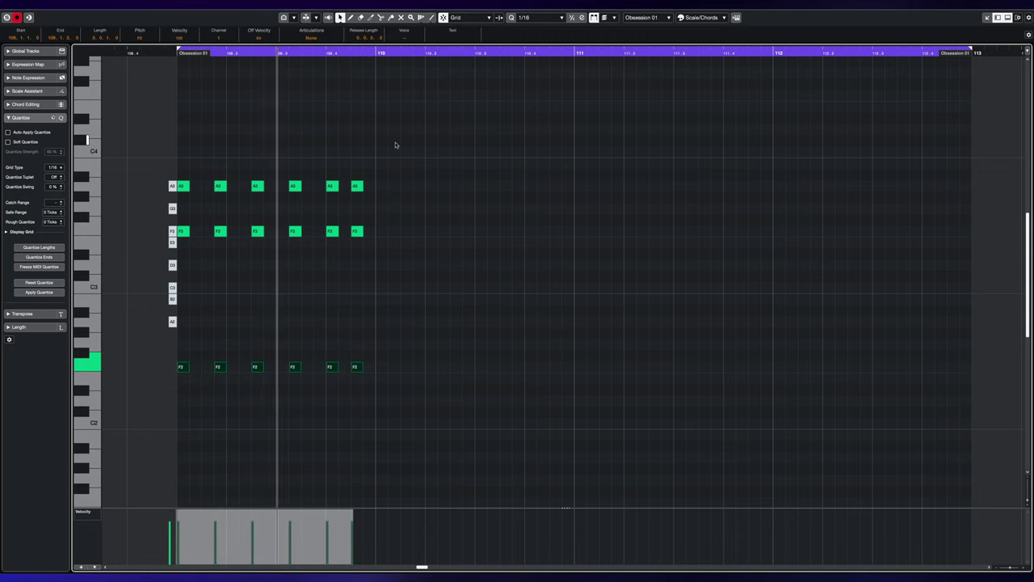
{"action": "left_click_drag", "start_coordinate": [395, 145], "coordinate": [580, 322]}
{"action": "left_click_drag", "start_coordinate": [558, 127], "coordinate": [824, 141]}
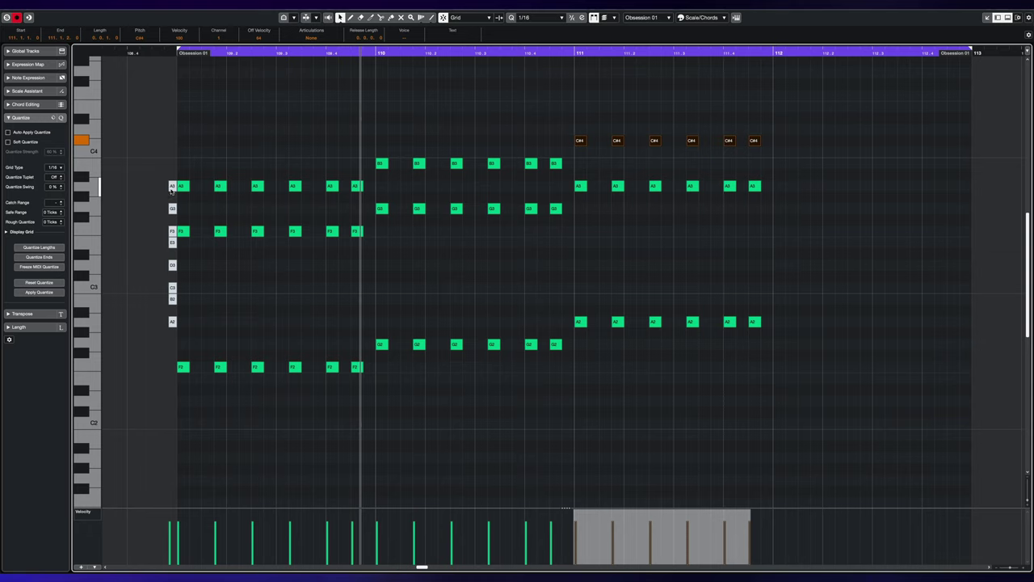
{"action": "key", "text": "Down"}
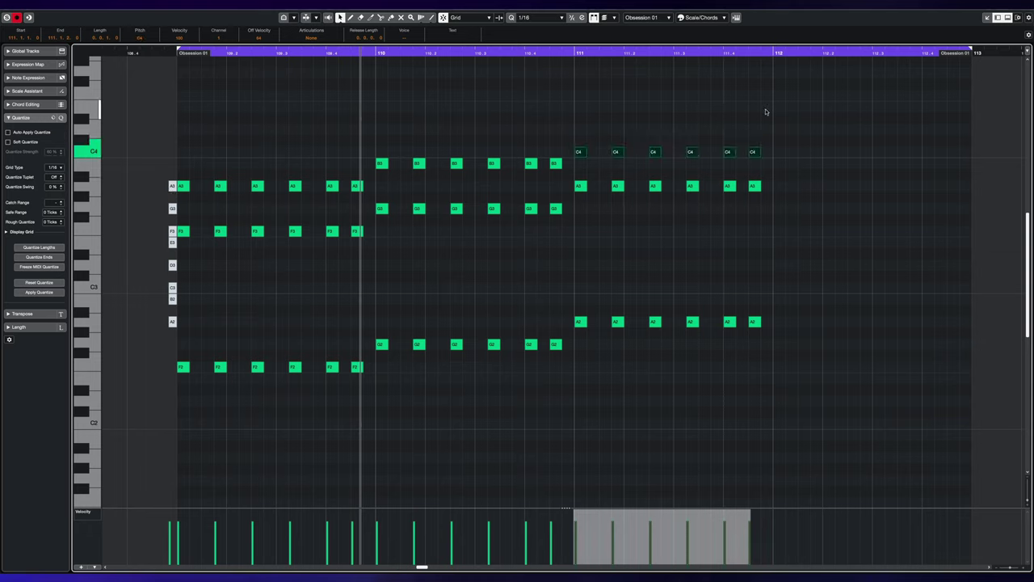
{"action": "key", "text": "Up"}
{"action": "key", "text": "Up"}
{"action": "key", "text": "Down"}
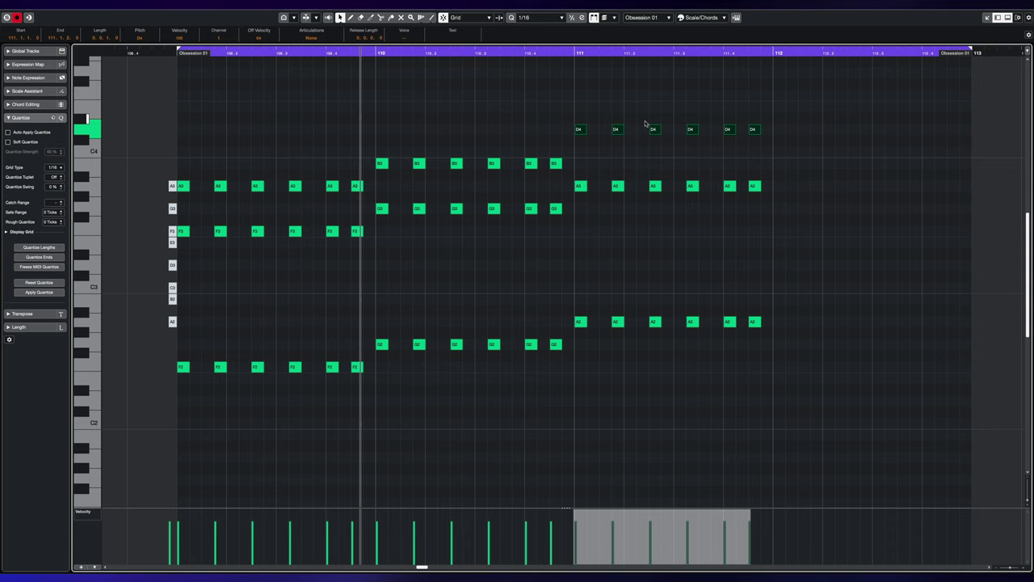
{"action": "key", "text": "Down"}
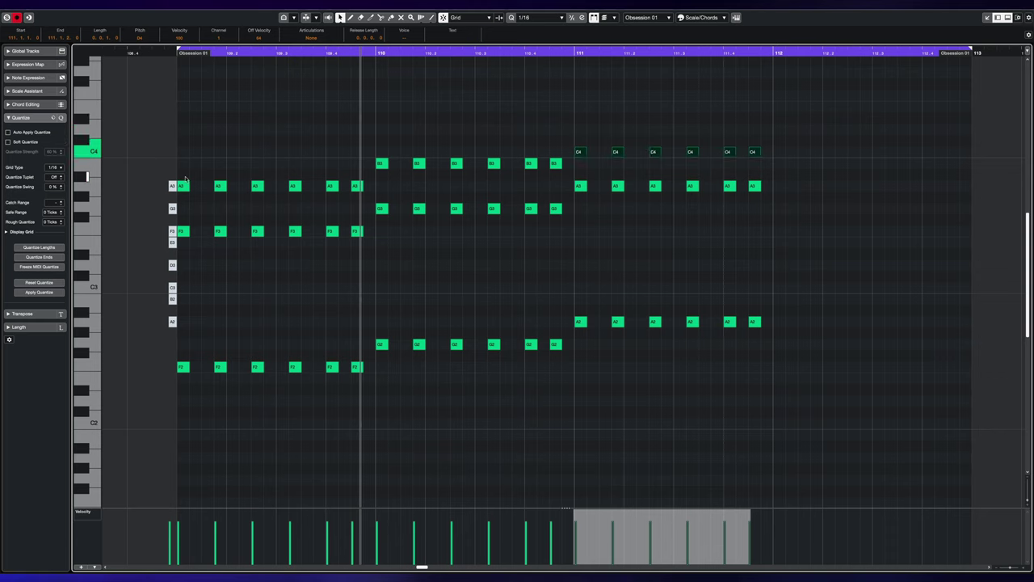
Audition the F3/A3 and G3/B3 chord notes, trying and undoing a C4-to-D4 move
{"action": "left_click", "coordinate": [182, 231]}
{"action": "left_click", "coordinate": [182, 185]}
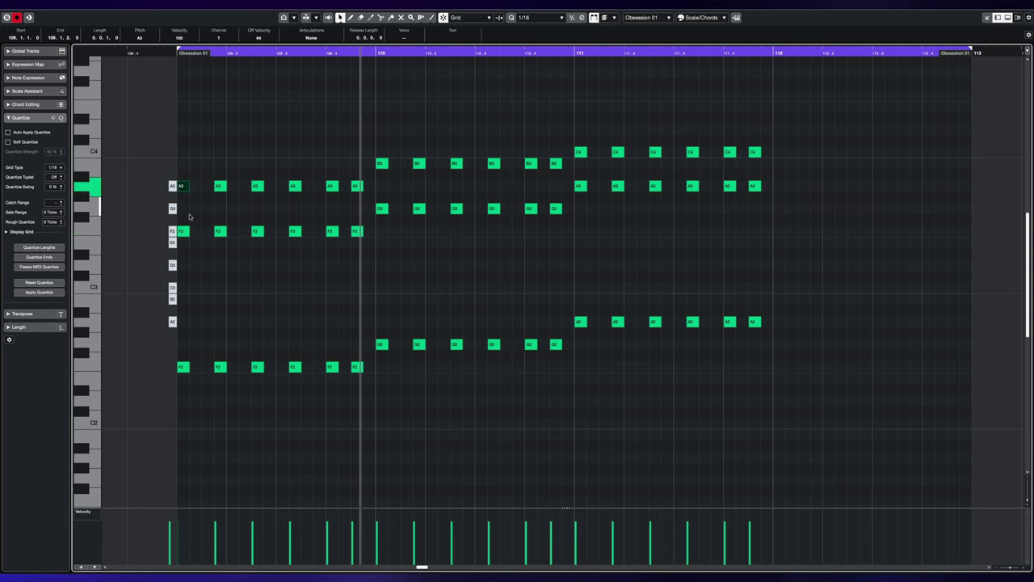
{"action": "left_click", "coordinate": [182, 232]}
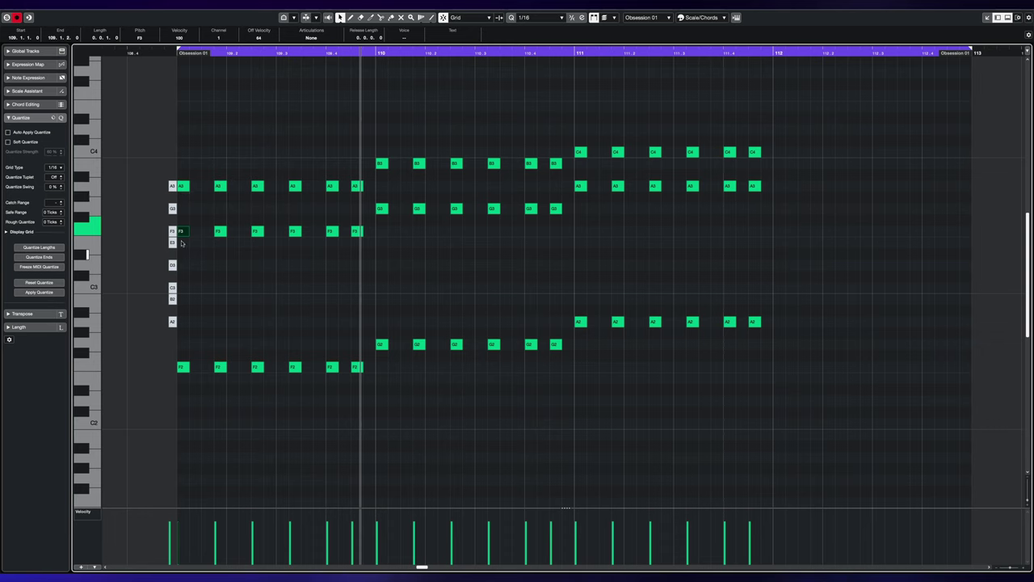
{"action": "left_click", "coordinate": [182, 185]}
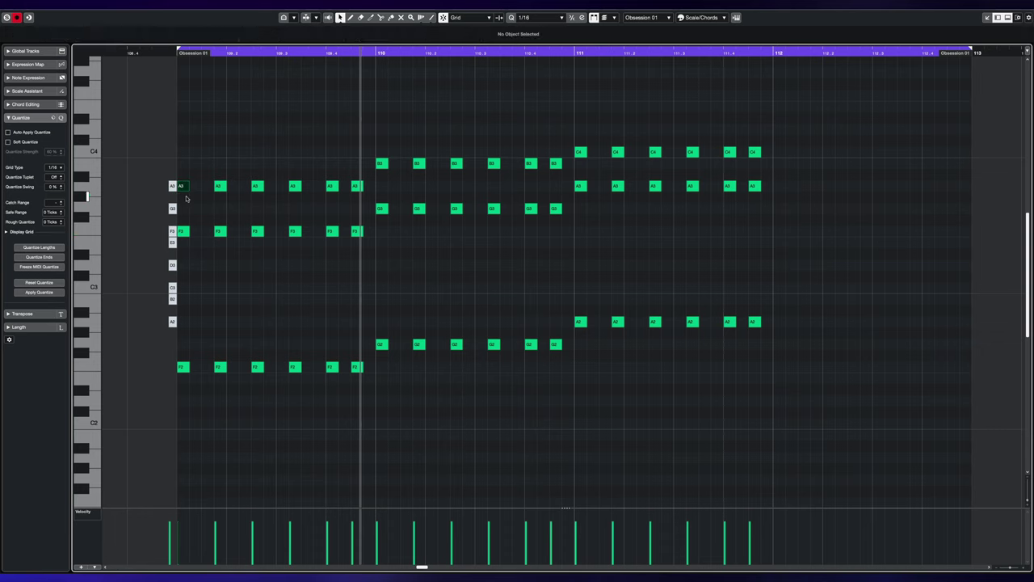
{"action": "left_click", "coordinate": [380, 227]}
{"action": "left_click", "coordinate": [380, 209]}
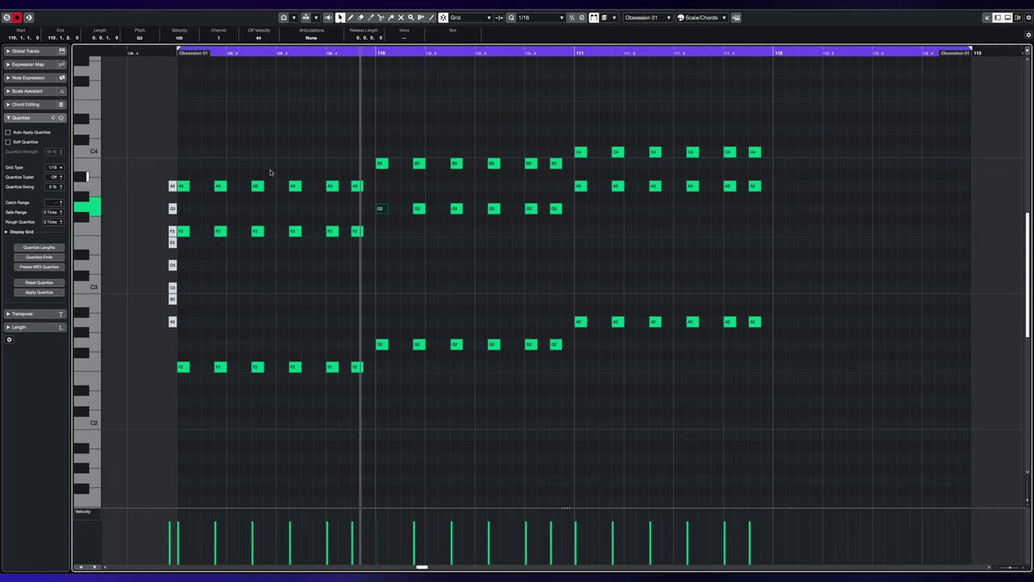
{"action": "left_click", "coordinate": [381, 163]}
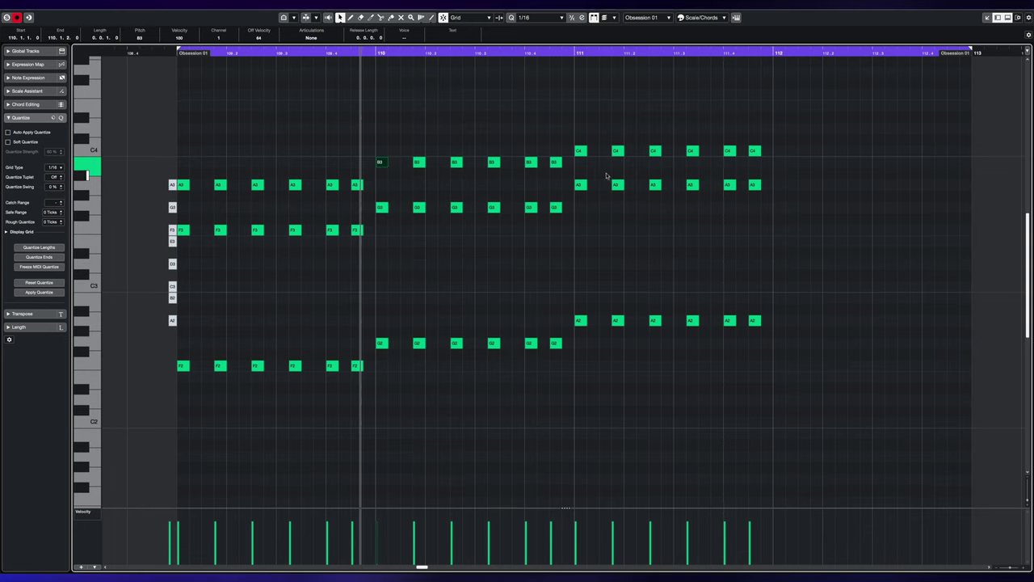
{"action": "left_click", "coordinate": [582, 174]}
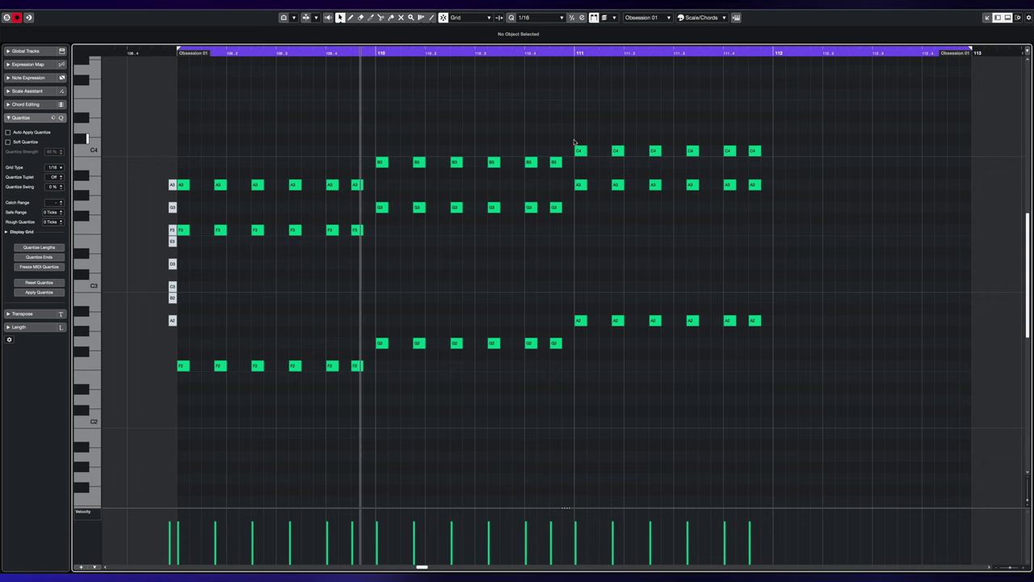
{"action": "left_click_drag", "start_coordinate": [578, 151], "coordinate": [583, 134]}
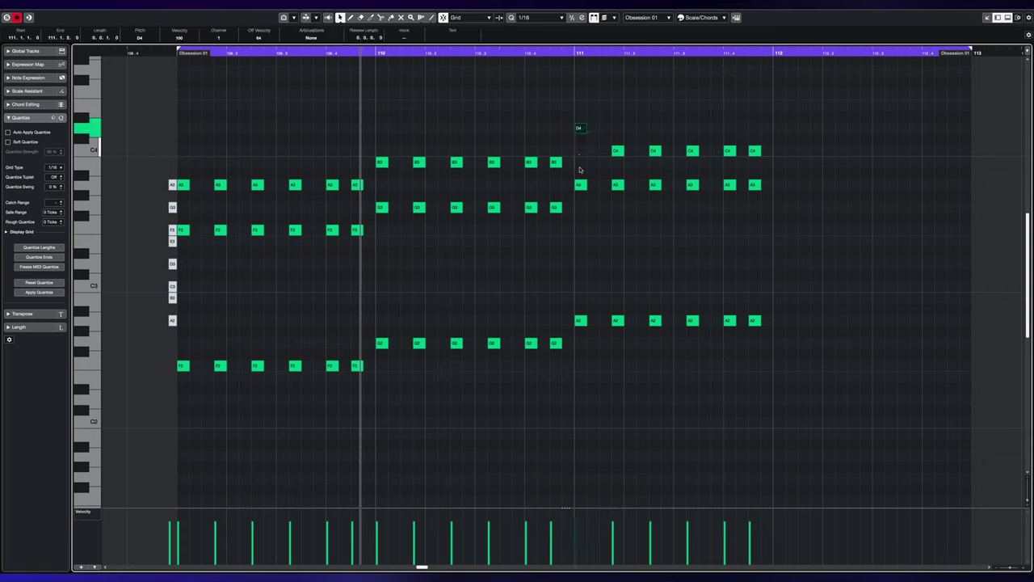
{"action": "key", "text": "ctrl+z"}
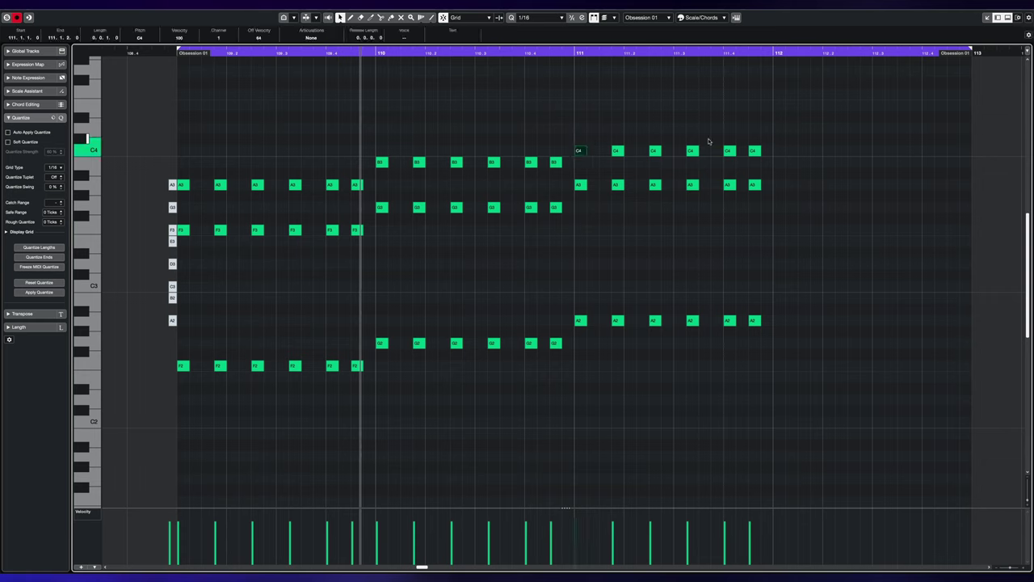
Duplicate bar 111's A2–A3–C4 chords into bar 112, shift them a sixteenth later, and play
{"action": "left_click_drag", "start_coordinate": [768, 88], "coordinate": [584, 323]}
{"action": "key", "text": "alt+d"}
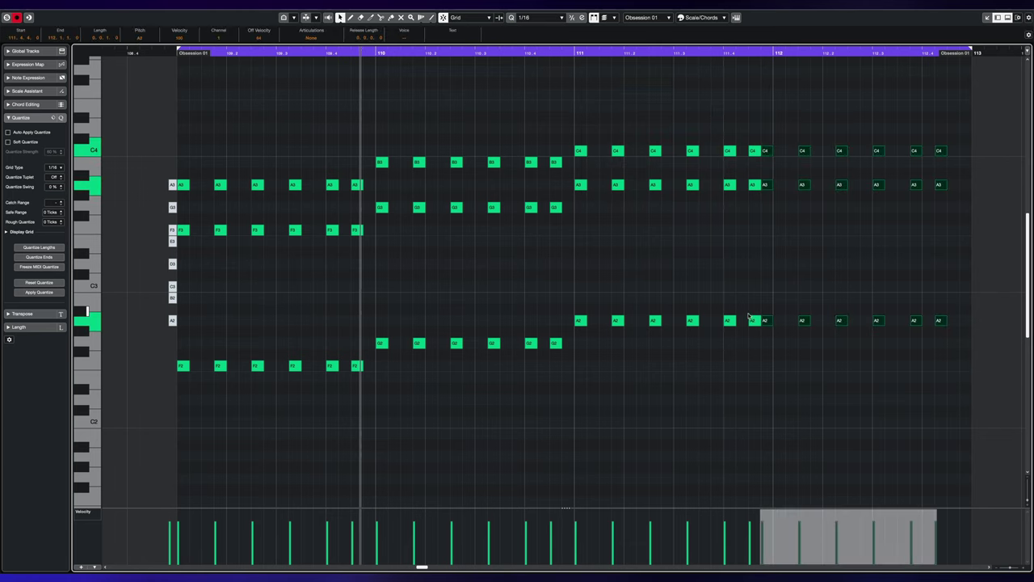
{"action": "left_click_drag", "start_coordinate": [766, 323], "coordinate": [778, 321]}
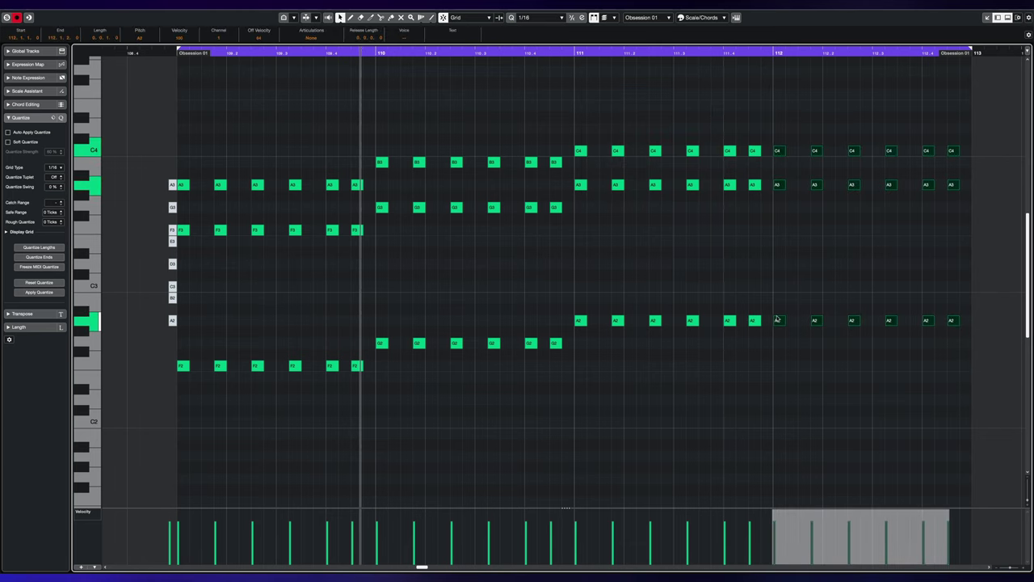
{"action": "key", "text": "space"}
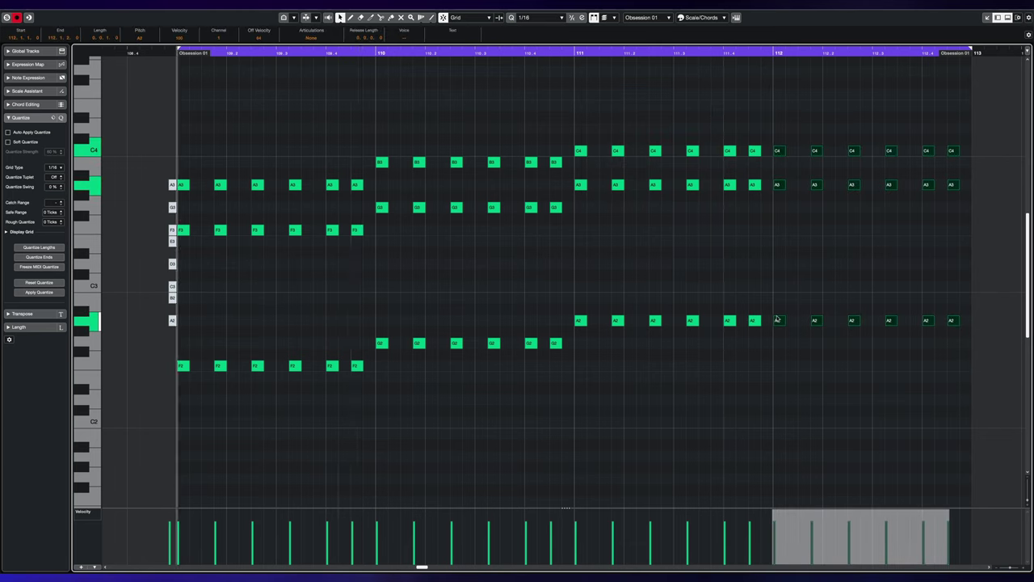
{"action": "key", "text": "space"}
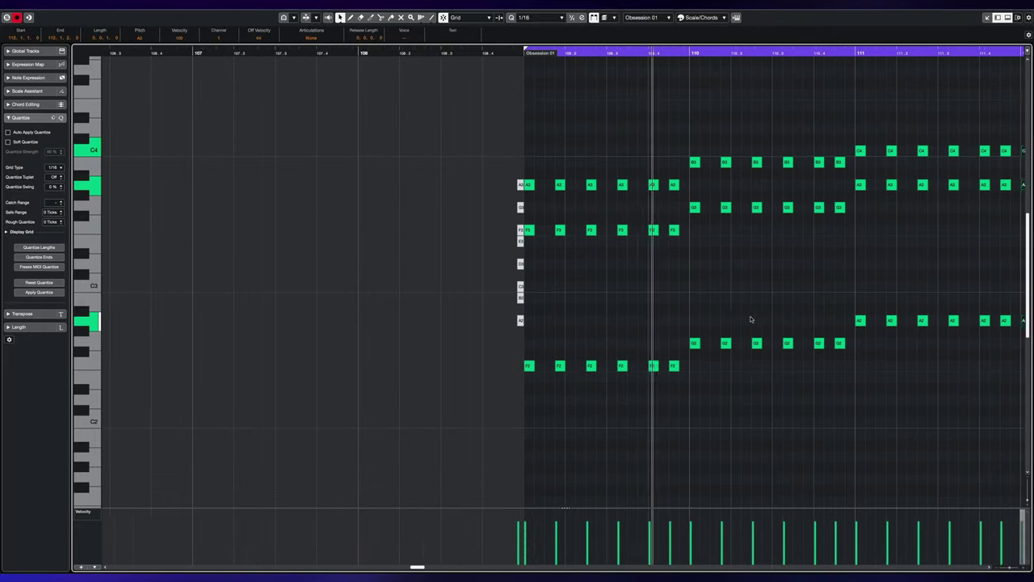
Listen through bars 109–112, stop, then select the A3, B3 and C4 top notes
{"action": "scroll", "coordinate": [750, 319], "scroll_direction": "right", "scroll_amount": 10}
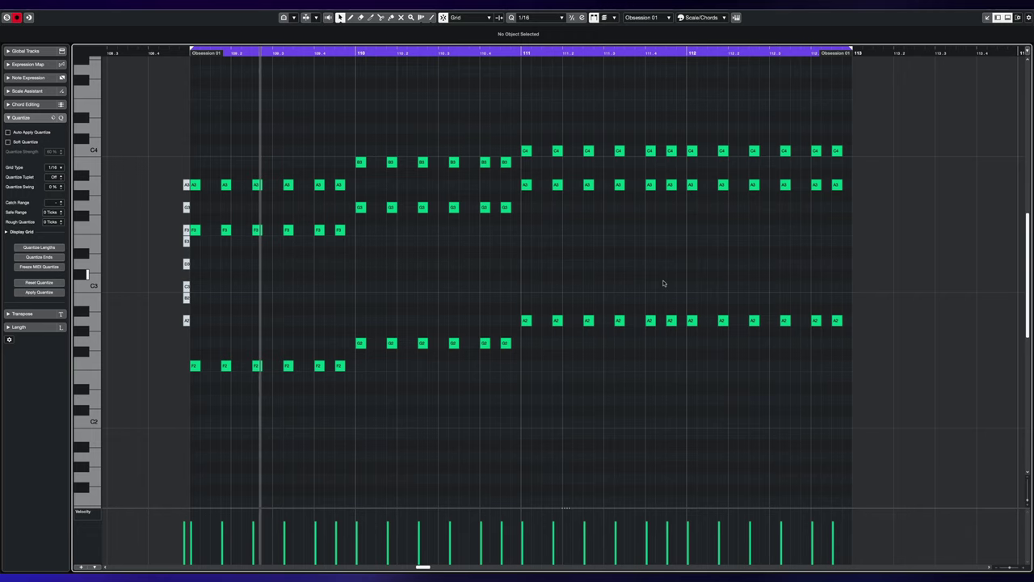
{"action": "key", "text": "space"}
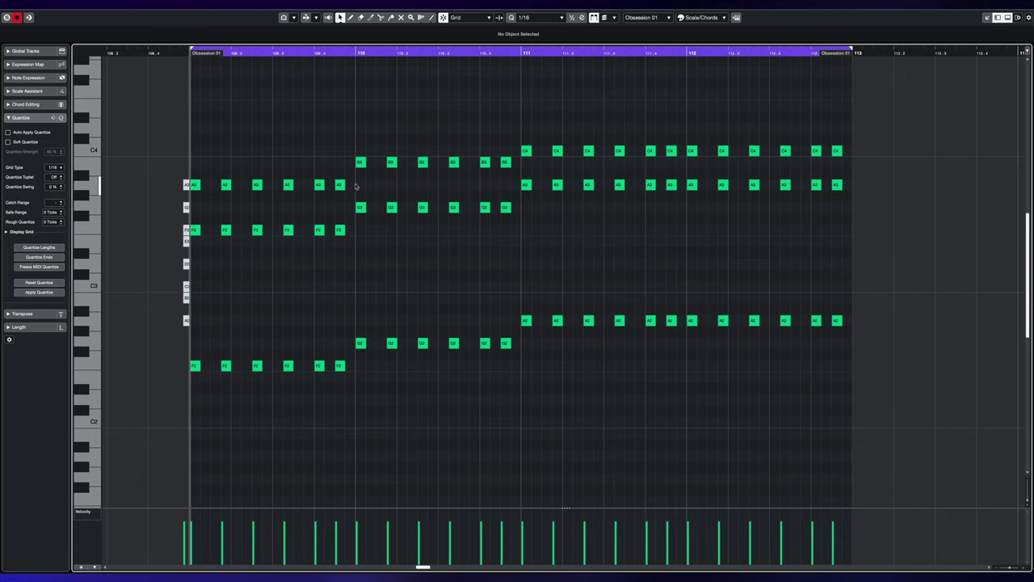
{"action": "left_click_drag", "start_coordinate": [350, 172], "coordinate": [201, 193]}
{"action": "left_click_drag", "start_coordinate": [304, 148], "coordinate": [510, 167]}
{"action": "left_click_drag", "start_coordinate": [507, 137], "coordinate": [861, 151]}
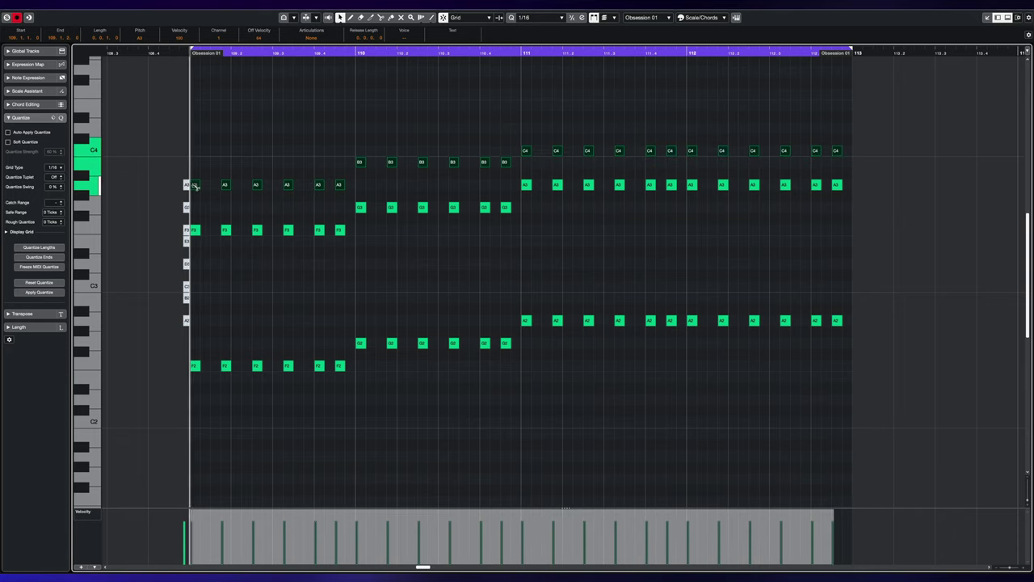
Copy the top notes up three semitones and raise the D#4 copies to E4
{"action": "left_click_drag", "start_coordinate": [194, 185], "coordinate": [196, 152]}
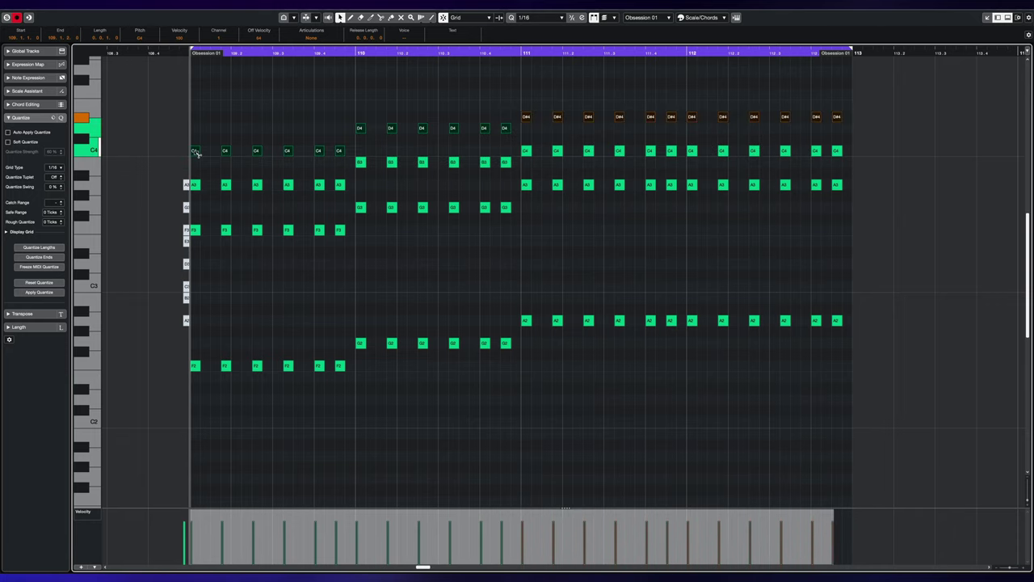
{"action": "left_click", "coordinate": [498, 108]}
{"action": "left_click_drag", "start_coordinate": [492, 95], "coordinate": [866, 119]}
{"action": "key", "text": "Up"}
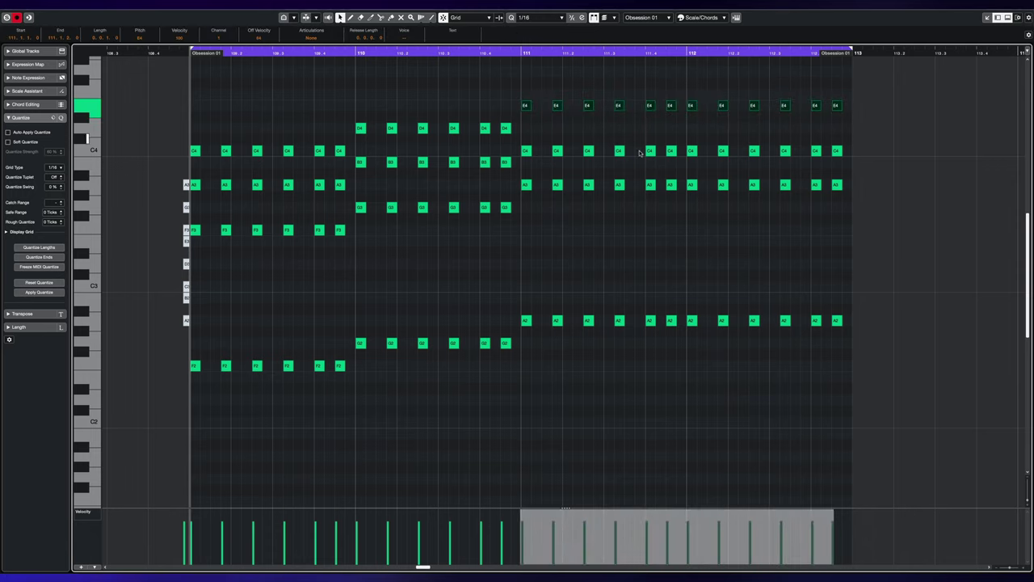
Audition the first chord's C4 note and show the Scale Assistant settings (A Aeolian)
{"action": "left_click", "coordinate": [251, 218]}
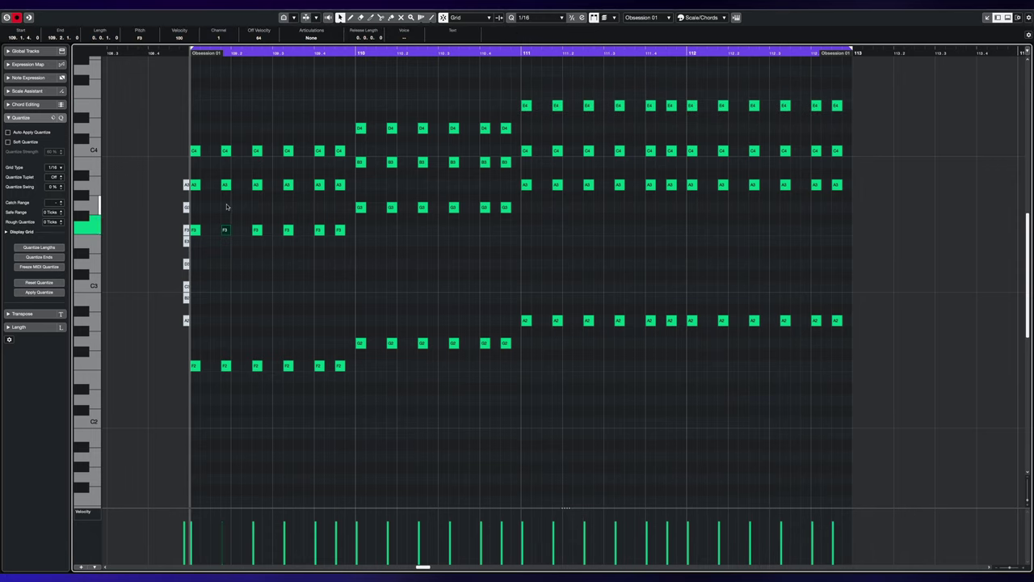
{"action": "left_click", "coordinate": [226, 184]}
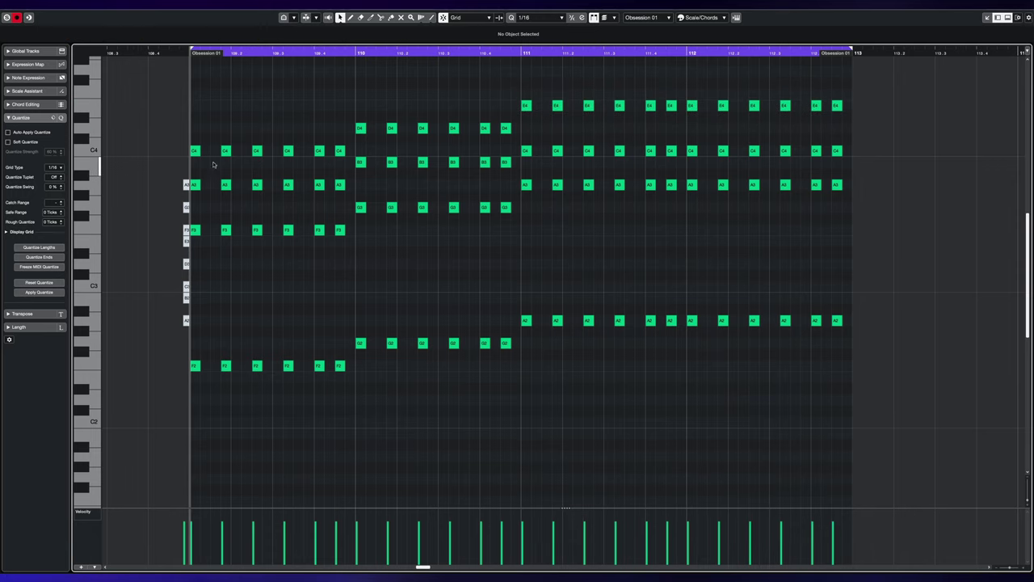
{"action": "left_click", "coordinate": [228, 151]}
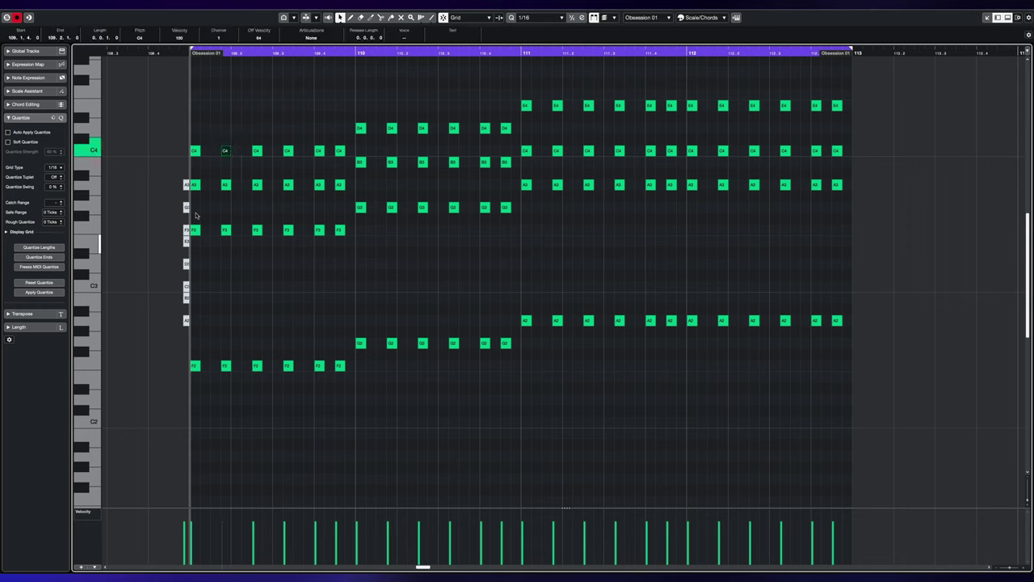
{"action": "left_click", "coordinate": [185, 320]}
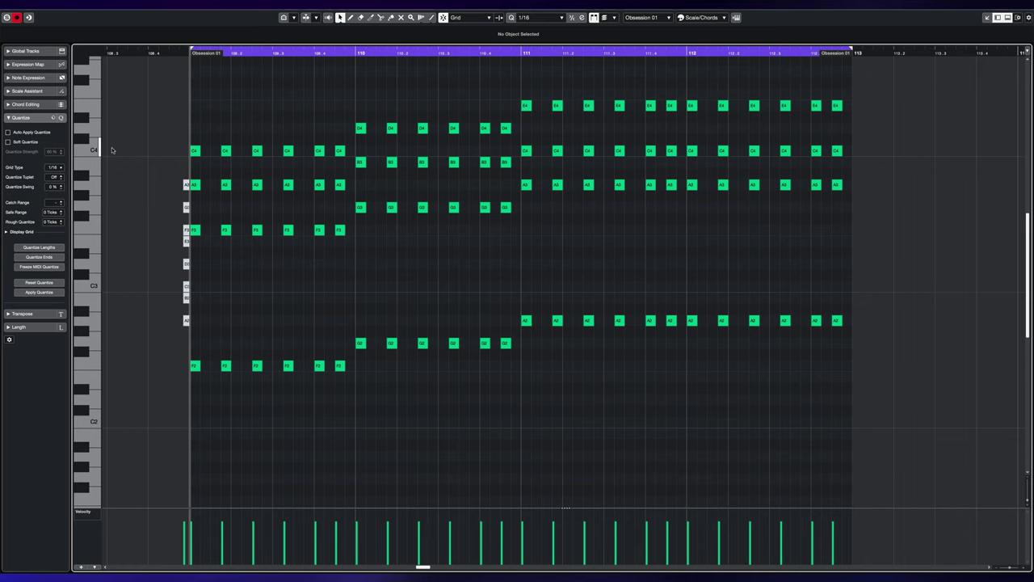
{"action": "left_click", "coordinate": [28, 91]}
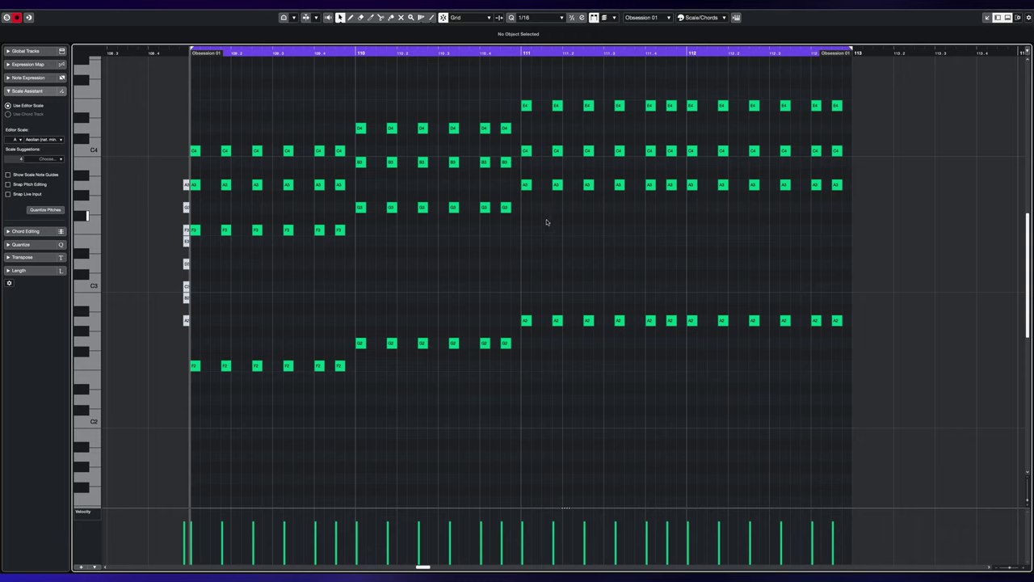
Check the scale and chord options, test a G3 nudge, and play the chords
{"action": "left_click", "coordinate": [693, 19]}
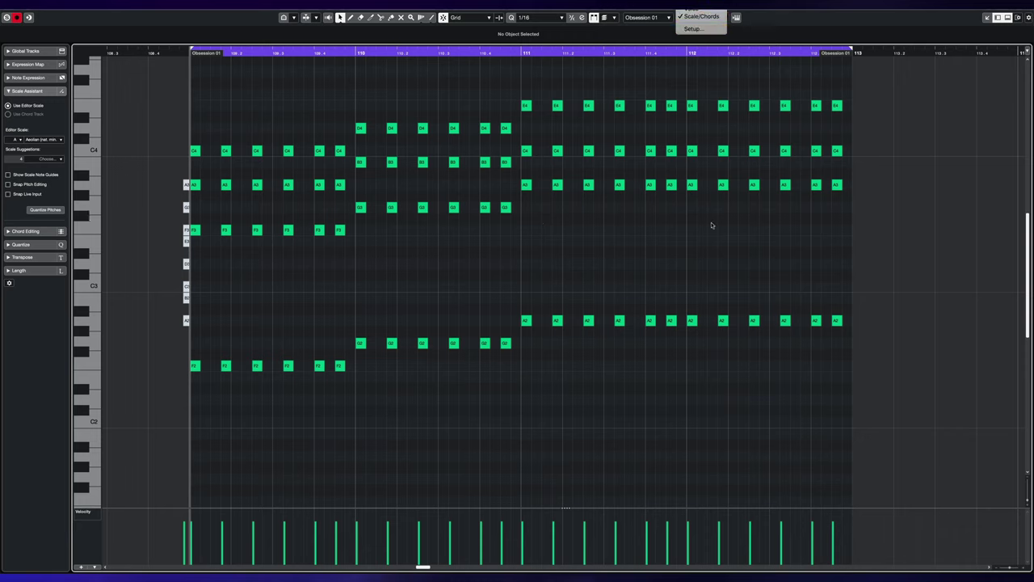
{"action": "left_click", "coordinate": [692, 248]}
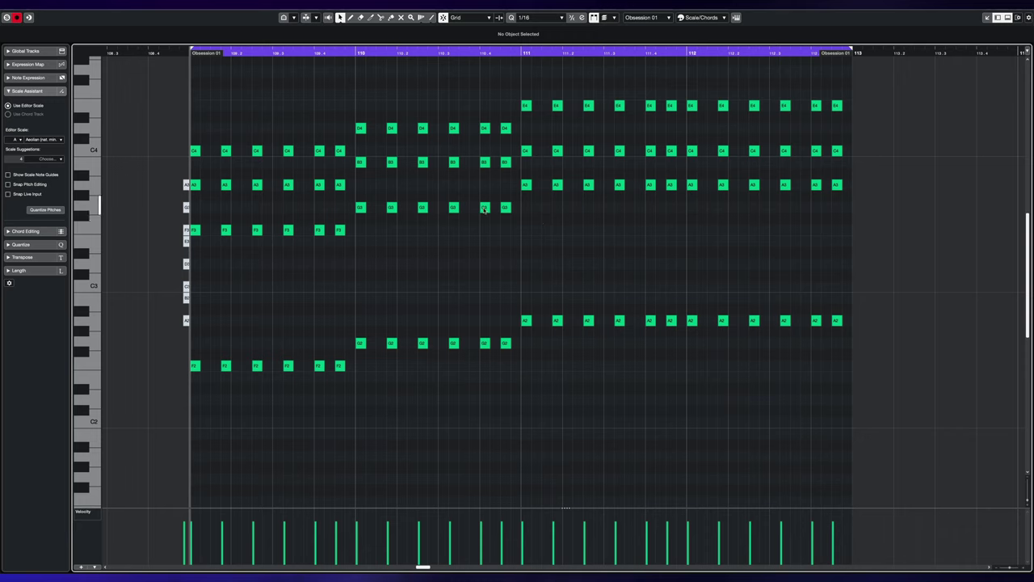
{"action": "left_click", "coordinate": [484, 209]}
{"action": "key", "text": "Up"}
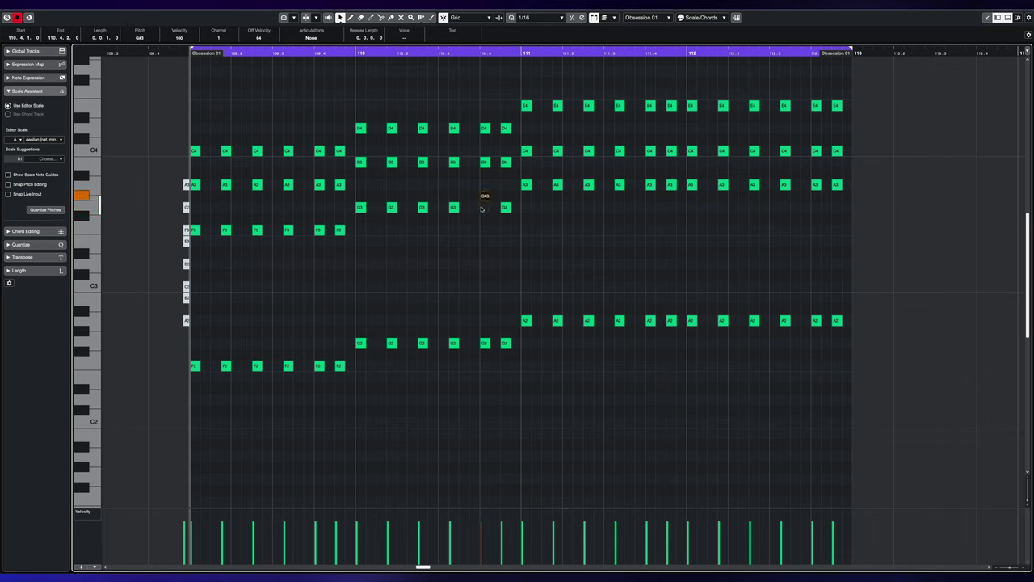
{"action": "key", "text": "Down"}
{"action": "key", "text": "space"}
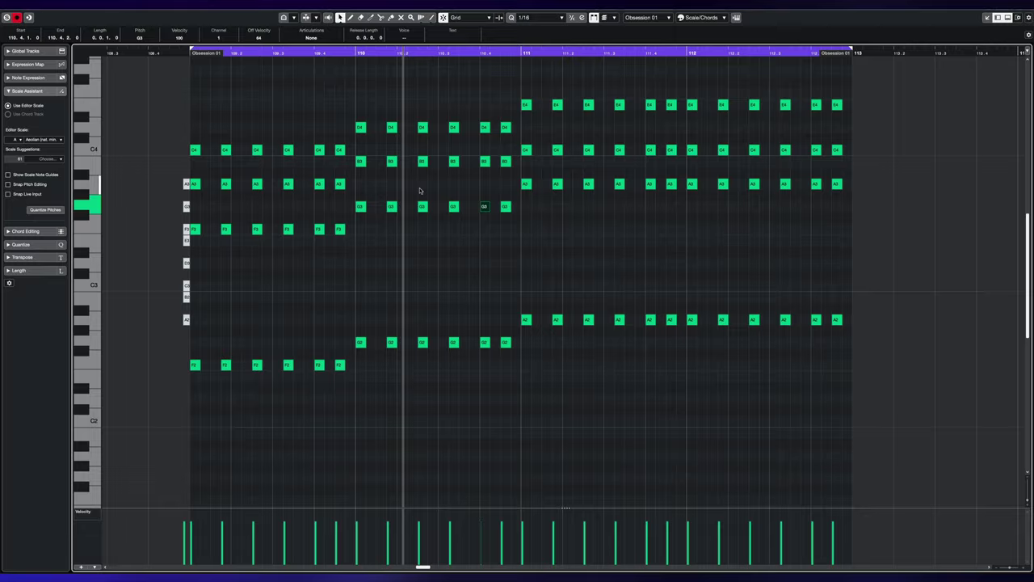
{"action": "scroll", "coordinate": [419, 166], "scroll_direction": "down", "scroll_amount": 1}
{"action": "scroll", "coordinate": [418, 186], "scroll_direction": "up", "scroll_amount": 3}
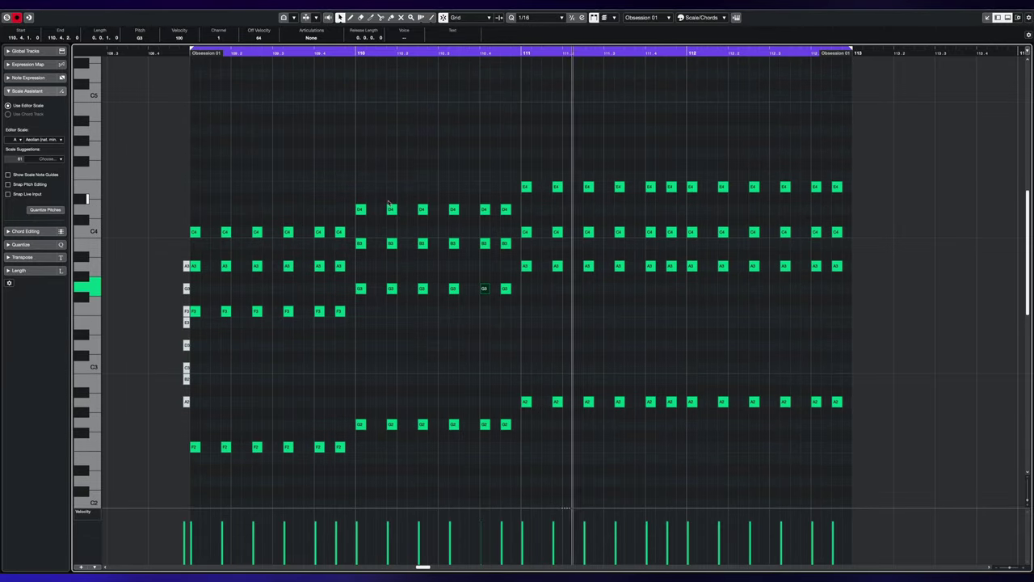
{"action": "left_click", "coordinate": [474, 195]}
{"action": "key", "text": "space"}
Audition bar 109's A3 and C4 notes, then copy Obsession 01 to follow the original
{"action": "left_click_drag", "start_coordinate": [344, 219], "coordinate": [211, 245]}
{"action": "left_click", "coordinate": [257, 266]}
{"action": "left_click", "coordinate": [256, 233]}
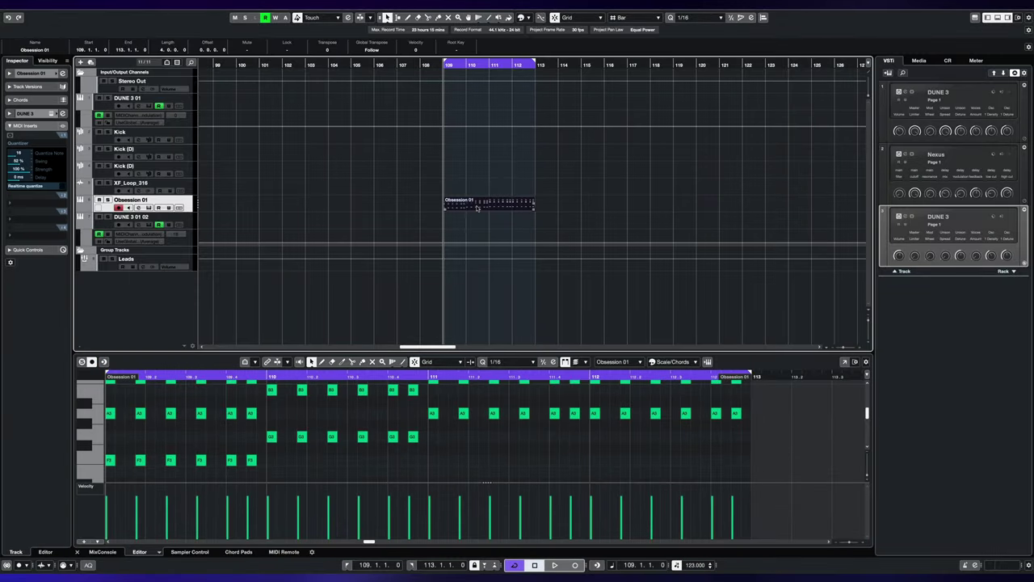
{"action": "left_click_drag", "start_coordinate": [480, 209], "coordinate": [563, 206]}
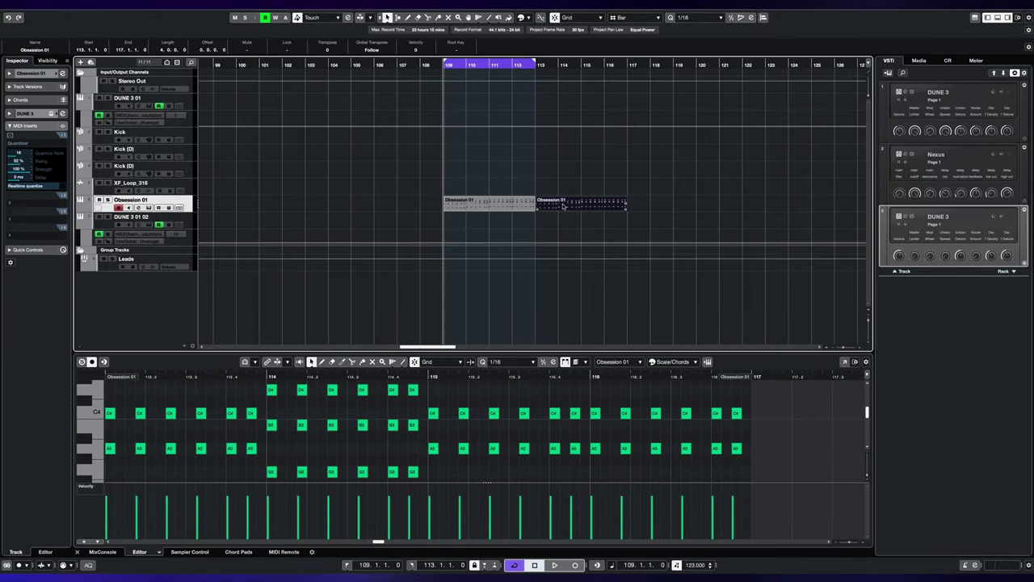
Loop and open the copied part, then delete every note after bar 113
{"action": "key", "text": "p"}
{"action": "key", "text": "ctrl+e"}
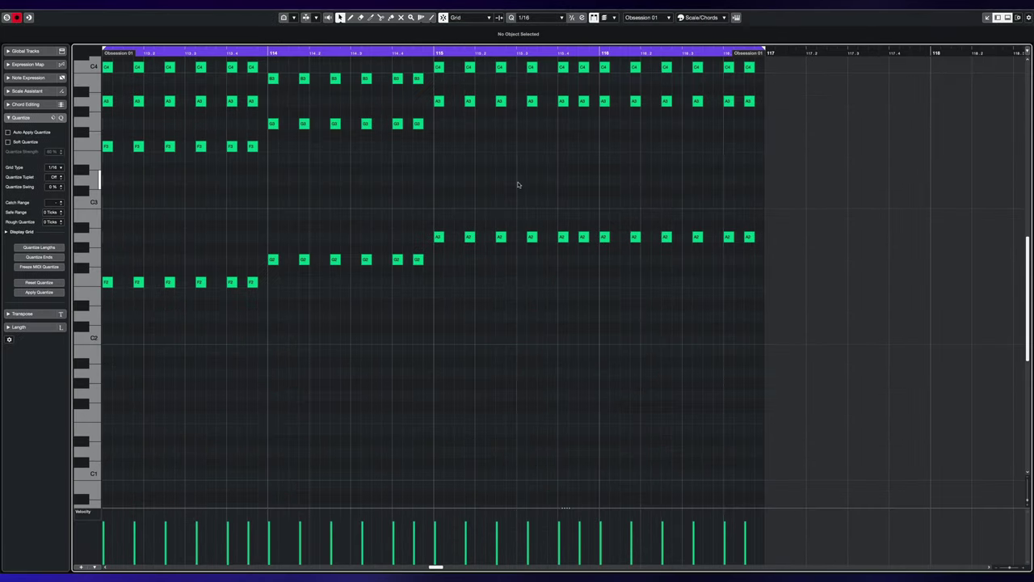
{"action": "left_click_drag", "start_coordinate": [495, 188], "coordinate": [537, 66]}
{"action": "left_click_drag", "start_coordinate": [818, 87], "coordinate": [263, 394]}
{"action": "key", "text": "Delete"}
Repeat bar 113's F2–F3–A3–C4 chord into bars 114 and 115
{"action": "left_click_drag", "start_coordinate": [187, 297], "coordinate": [103, 415]}
{"action": "key", "text": "alt+d"}
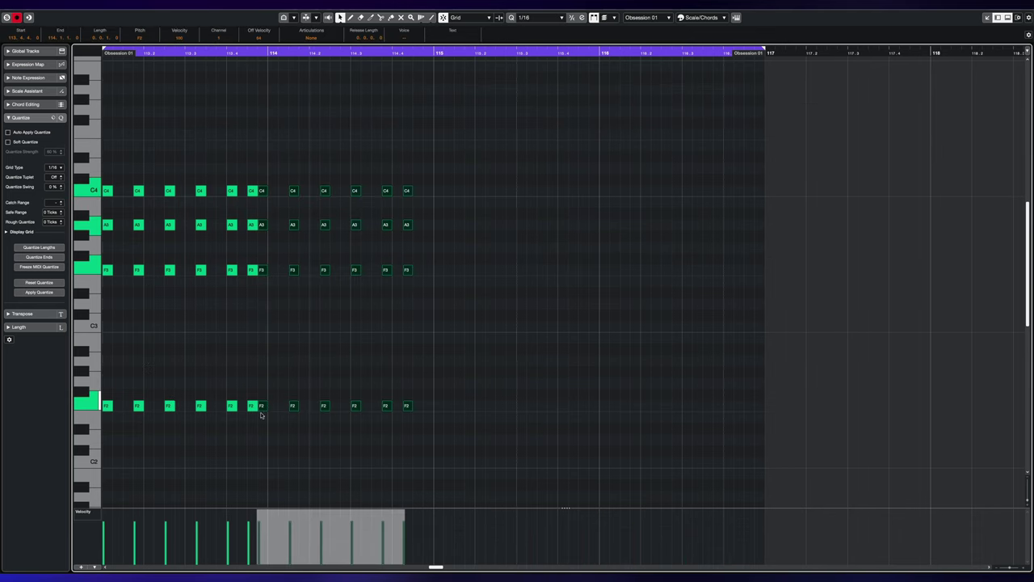
{"action": "left_click_drag", "start_coordinate": [264, 406], "coordinate": [435, 406]}
{"action": "left_click_drag", "start_coordinate": [402, 318], "coordinate": [105, 330]}
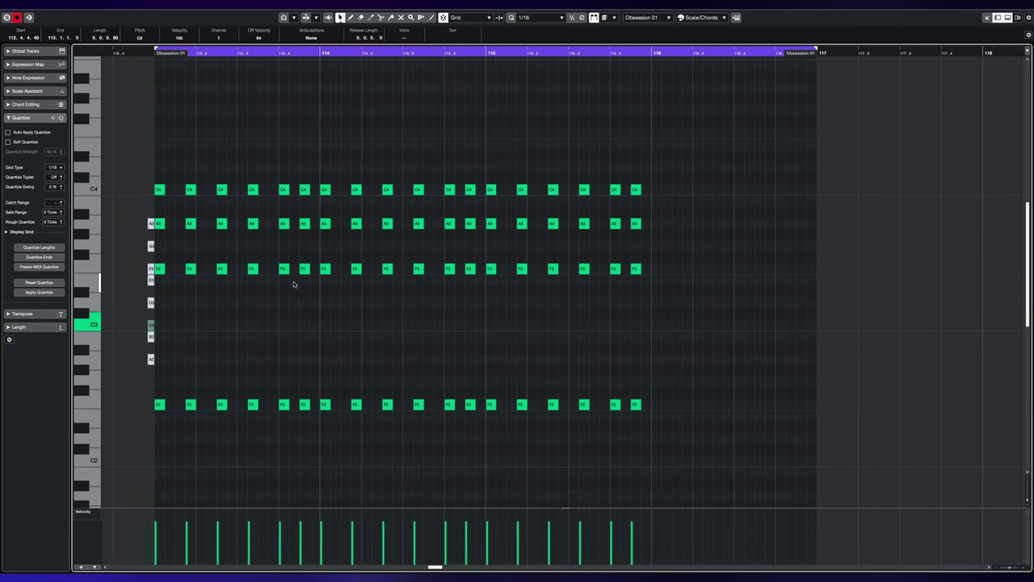
Delete the C4 notes in bar 113 and the A3 notes in bar 114, then select bar 115's F3 notes
{"action": "left_click_drag", "start_coordinate": [317, 214], "coordinate": [156, 175]}
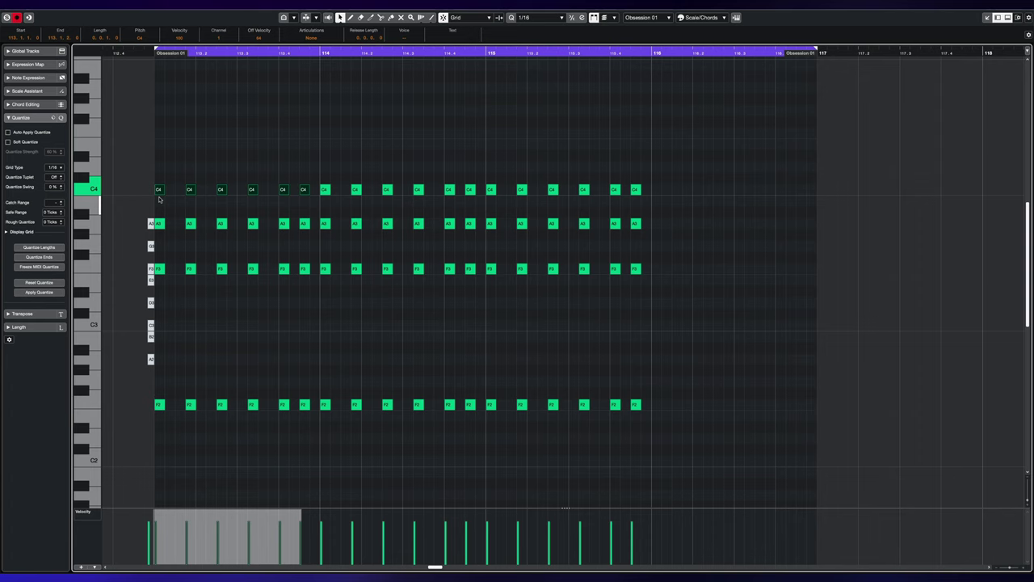
{"action": "key", "text": "Delete"}
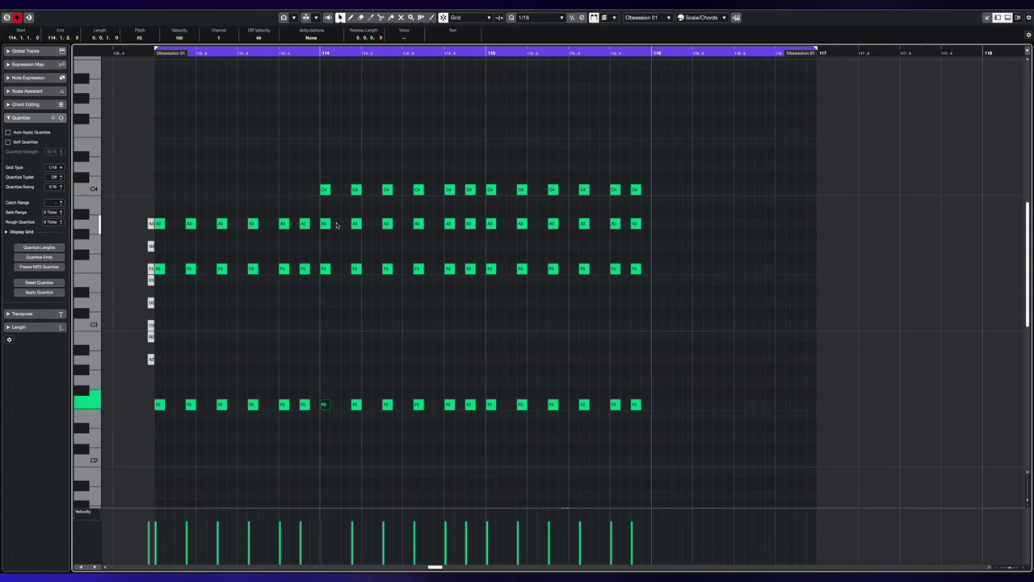
{"action": "left_click_drag", "start_coordinate": [326, 214], "coordinate": [476, 238]}
{"action": "key", "text": "Delete"}
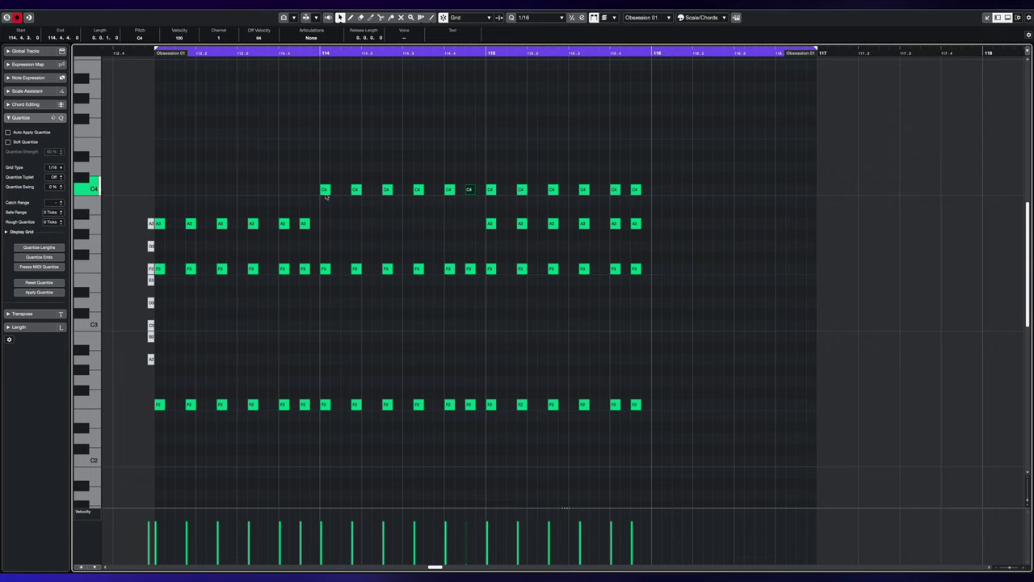
{"action": "left_click_drag", "start_coordinate": [492, 250], "coordinate": [742, 309]}
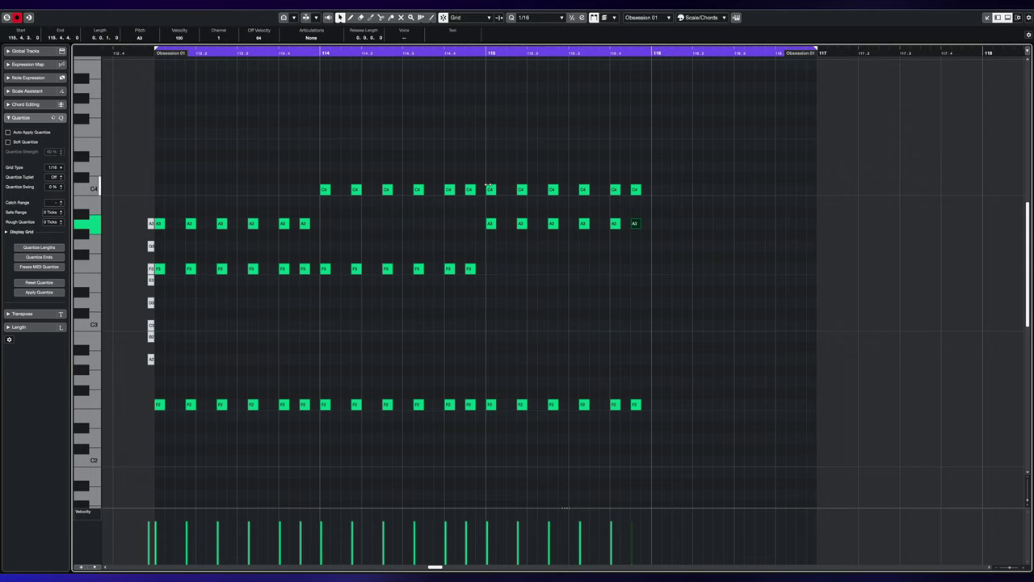
Audition a few bar 113 notes and clear the selection
{"action": "left_click", "coordinate": [205, 214]}
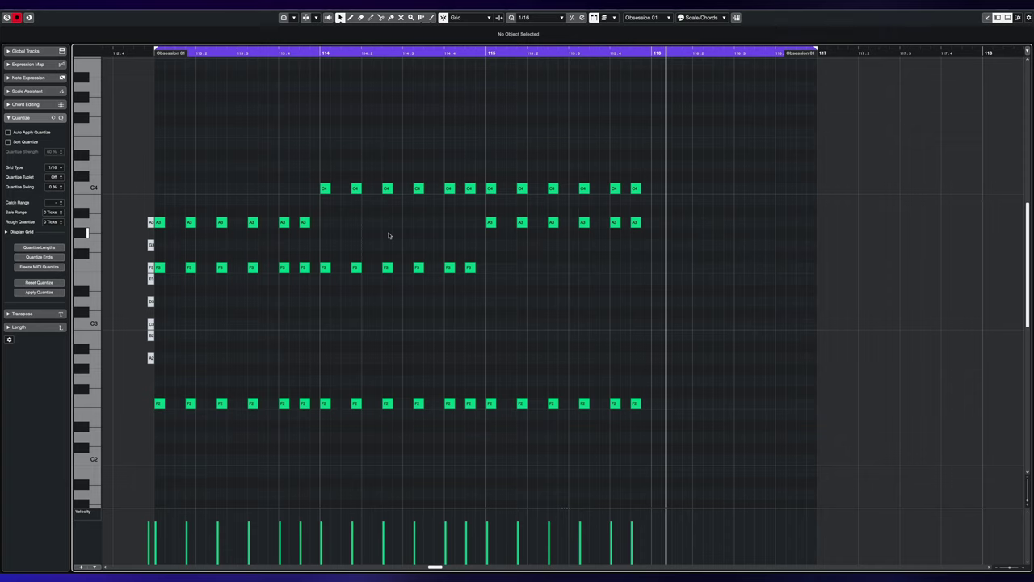
{"action": "left_click_drag", "start_coordinate": [247, 170], "coordinate": [275, 275]}
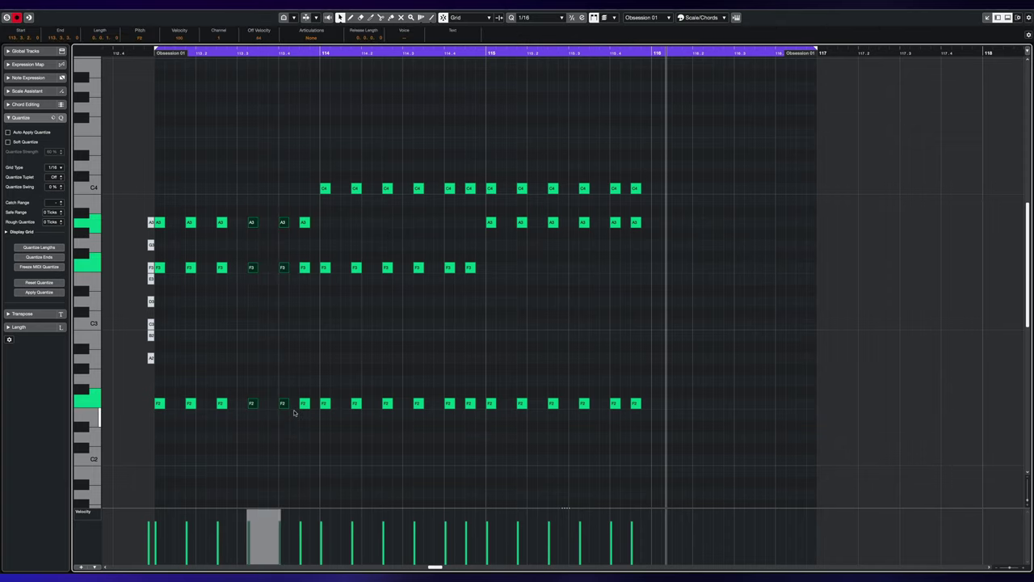
{"action": "left_click_drag", "start_coordinate": [347, 140], "coordinate": [535, 435]}
{"action": "left_click", "coordinate": [546, 299]}
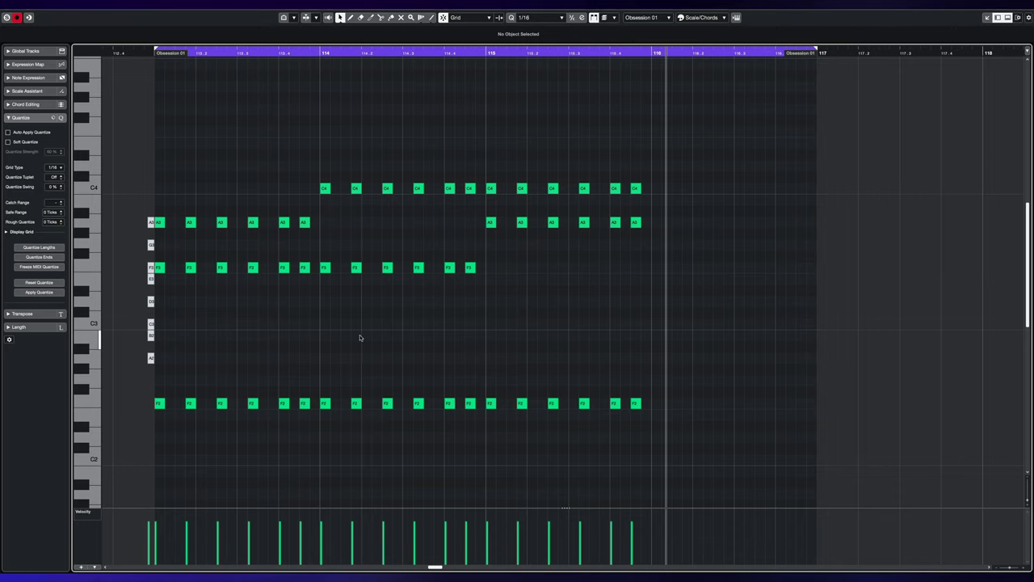
Clear bar 113, move bar 114's F2–F3–C4 notes into bar 113, and delete bar 115
{"action": "scroll", "coordinate": [361, 339], "scroll_direction": "left", "scroll_amount": 2}
{"action": "scroll", "coordinate": [361, 339], "scroll_direction": "down", "scroll_amount": 1}
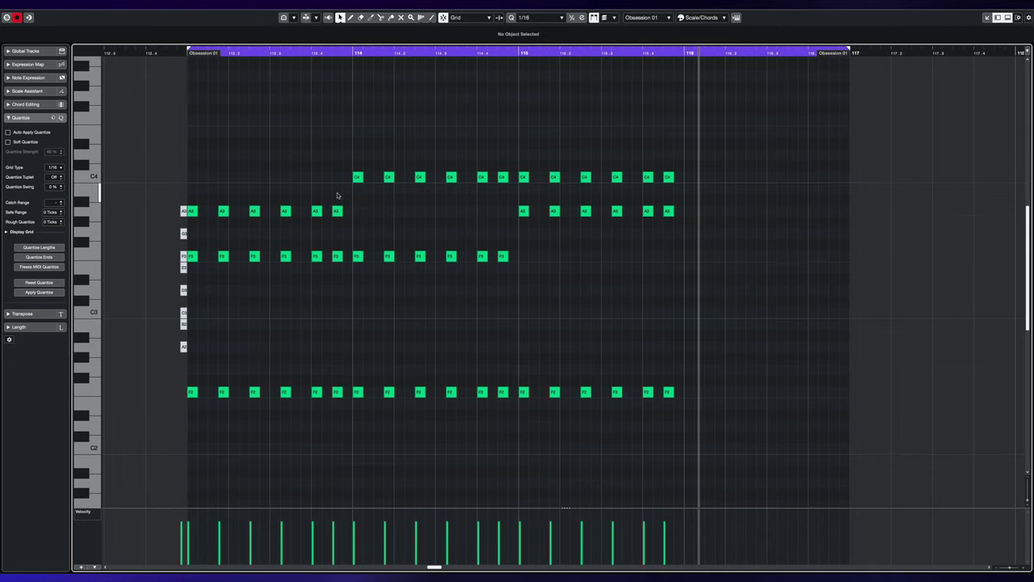
{"action": "left_click_drag", "start_coordinate": [340, 191], "coordinate": [191, 412]}
{"action": "key", "text": "Delete"}
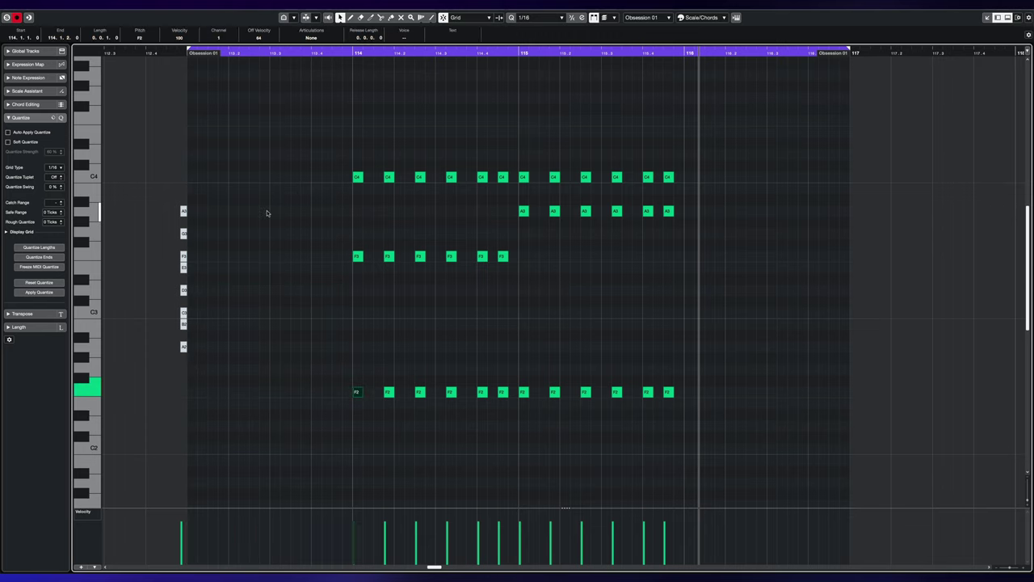
{"action": "left_click_drag", "start_coordinate": [286, 121], "coordinate": [510, 411]}
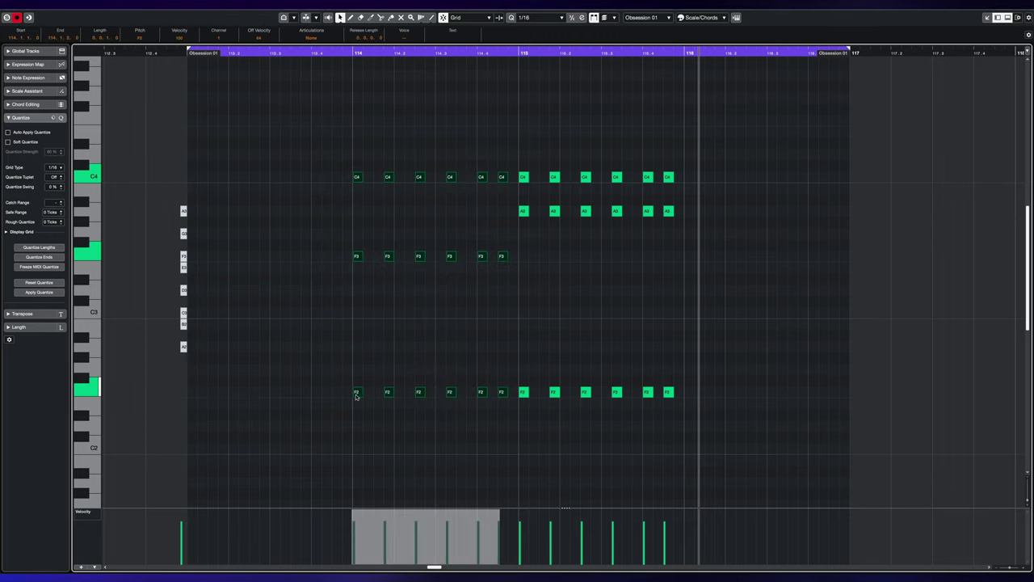
{"action": "left_click_drag", "start_coordinate": [356, 395], "coordinate": [190, 395]}
{"action": "left_click_drag", "start_coordinate": [392, 168], "coordinate": [722, 406]}
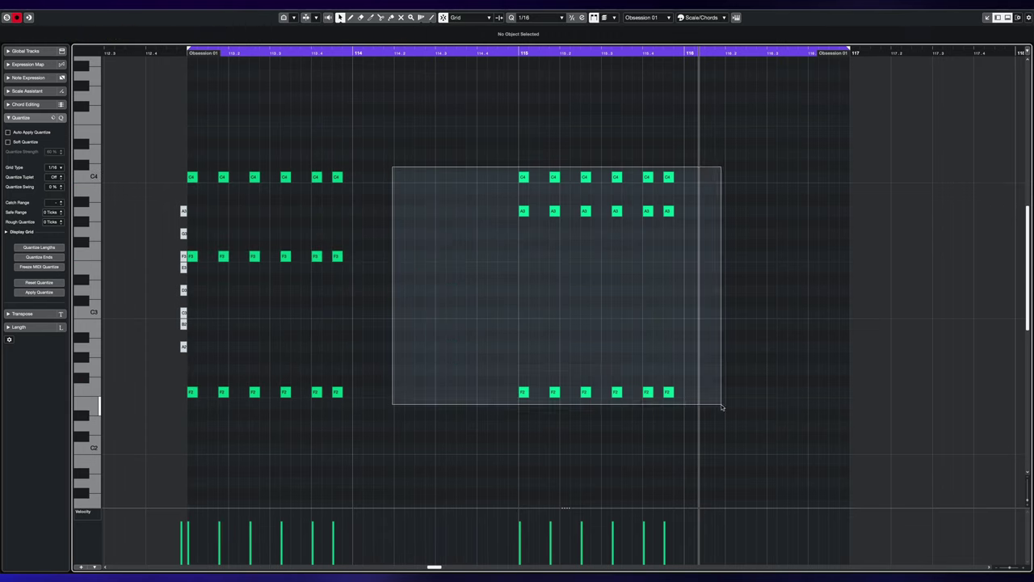
{"action": "key", "text": "Delete"}
Copy the chord forward as G2–G3–D4 and A2–A3–E4 into bars 114–116, then play it
{"action": "left_click_drag", "start_coordinate": [410, 138], "coordinate": [691, 346]}
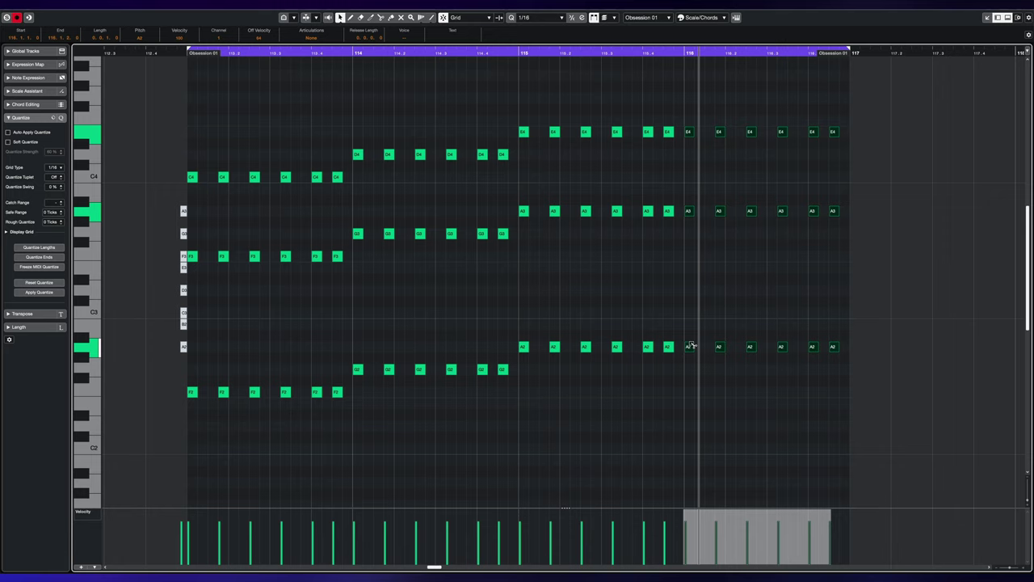
{"action": "left_click", "coordinate": [627, 162]}
{"action": "left_click_drag", "start_coordinate": [487, 104], "coordinate": [821, 174]}
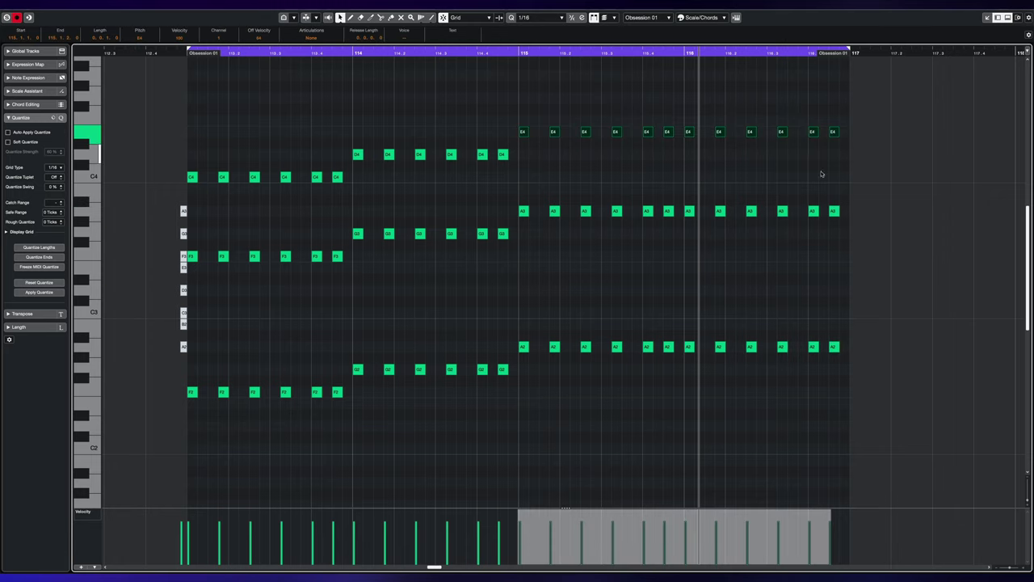
{"action": "left_click", "coordinate": [379, 116]}
{"action": "left_click_drag", "start_coordinate": [234, 170], "coordinate": [282, 201]}
{"action": "left_click_drag", "start_coordinate": [348, 145], "coordinate": [416, 160]}
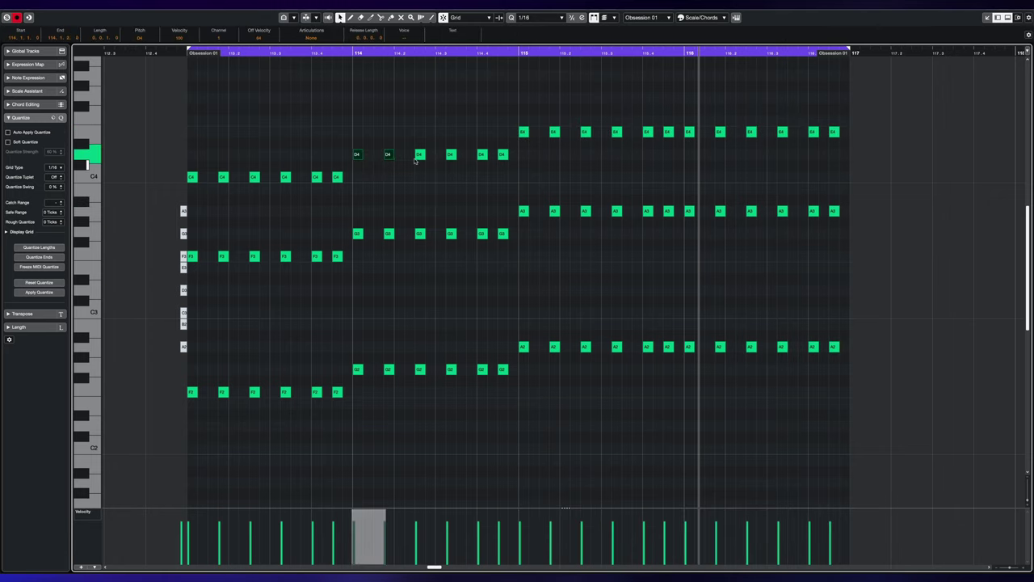
{"action": "key", "text": "space"}
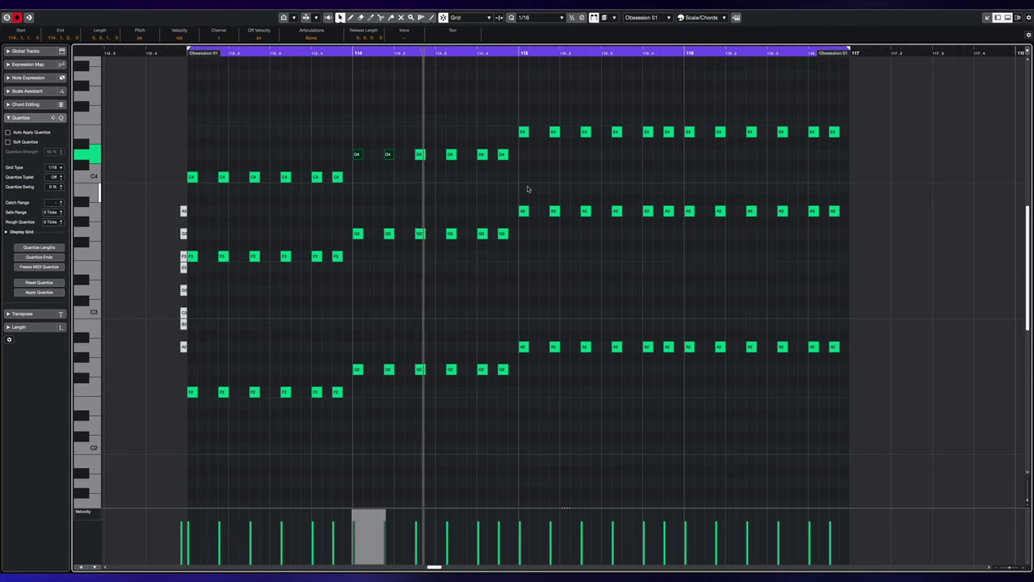
{"action": "left_click", "coordinate": [529, 190]}
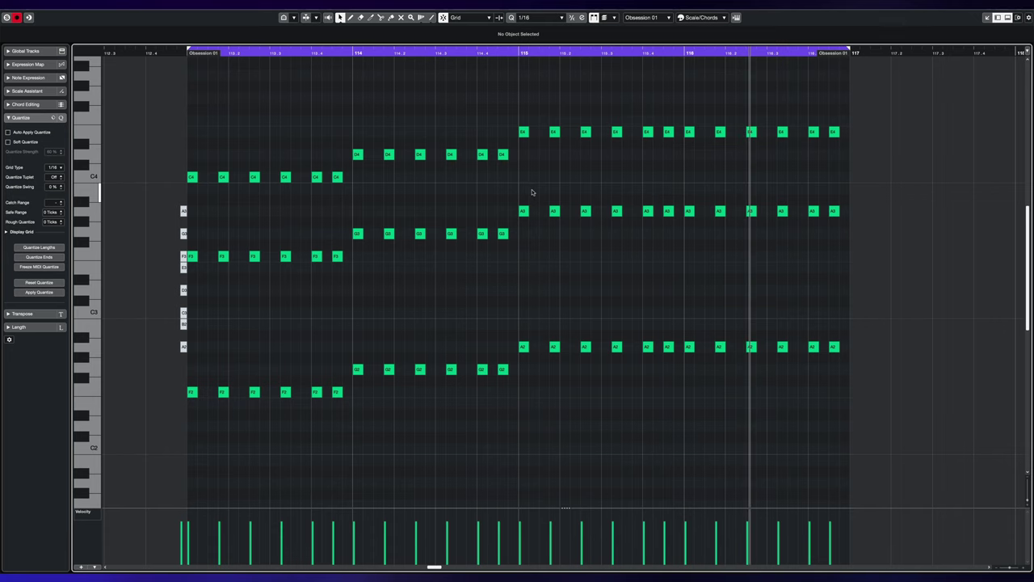
{"action": "key", "text": "space"}
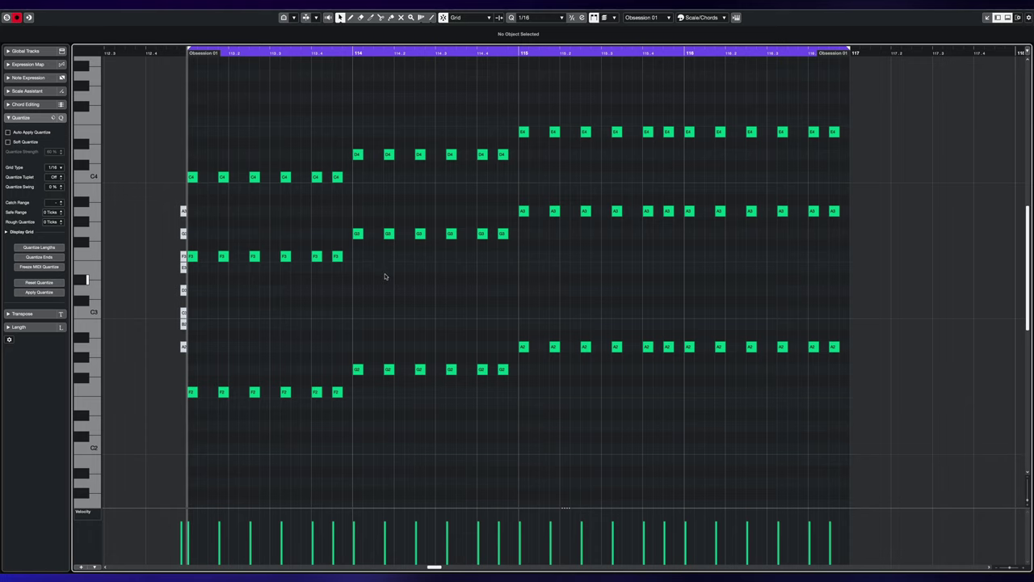
{"action": "scroll", "coordinate": [270, 215], "scroll_direction": "down", "scroll_amount": 1}
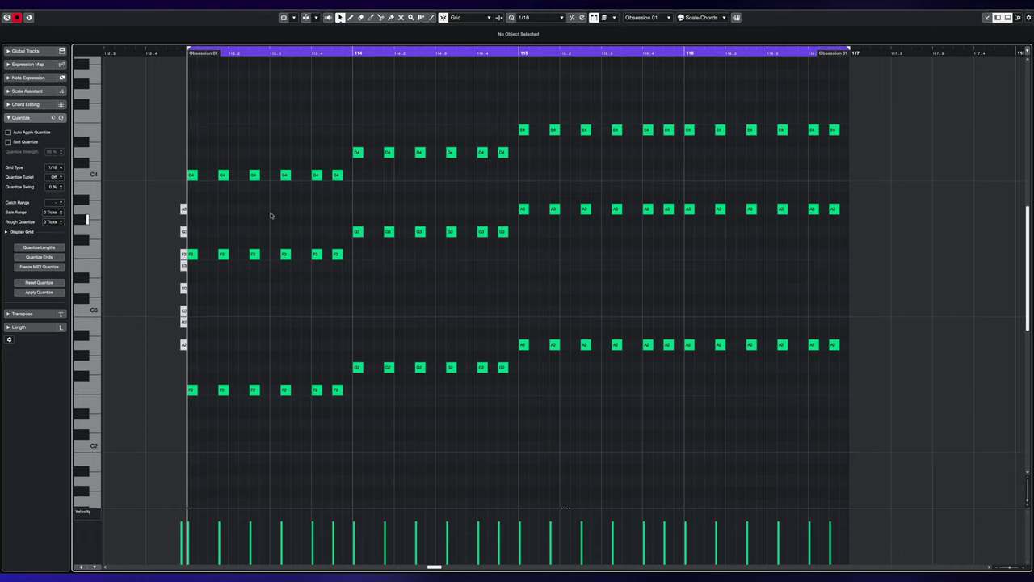
{"action": "left_click_drag", "start_coordinate": [271, 211], "coordinate": [388, 212]}
{"action": "left_click_drag", "start_coordinate": [299, 210], "coordinate": [396, 212]}
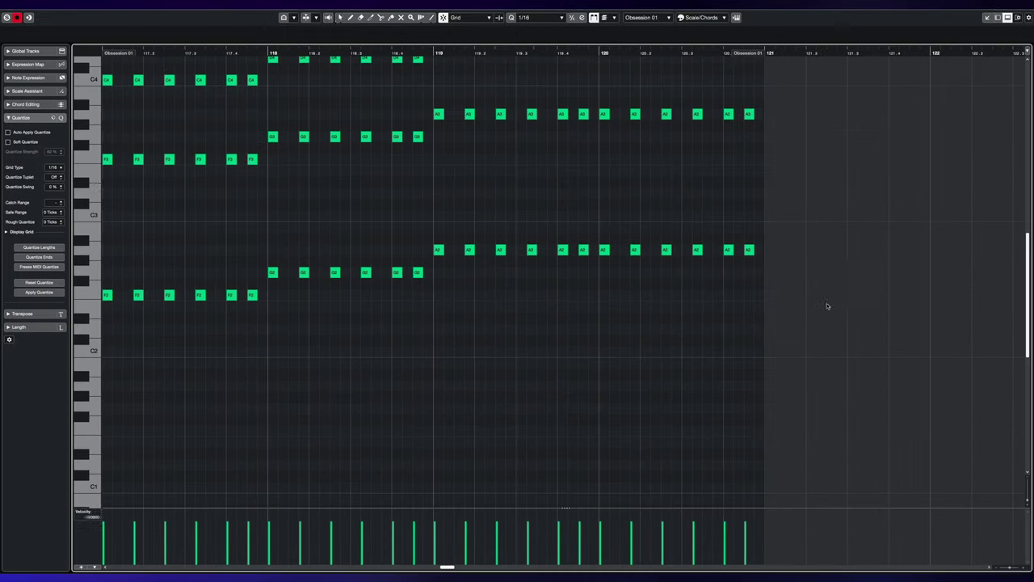
Maximize the Key Editor and raise the F3, G3 and A3 rows to A3, B3 and C4
{"action": "left_click", "coordinate": [827, 306]}
{"action": "scroll", "coordinate": [522, 214], "scroll_direction": "up", "scroll_amount": 3}
{"action": "scroll", "coordinate": [390, 106], "scroll_direction": "left", "scroll_amount": 2}
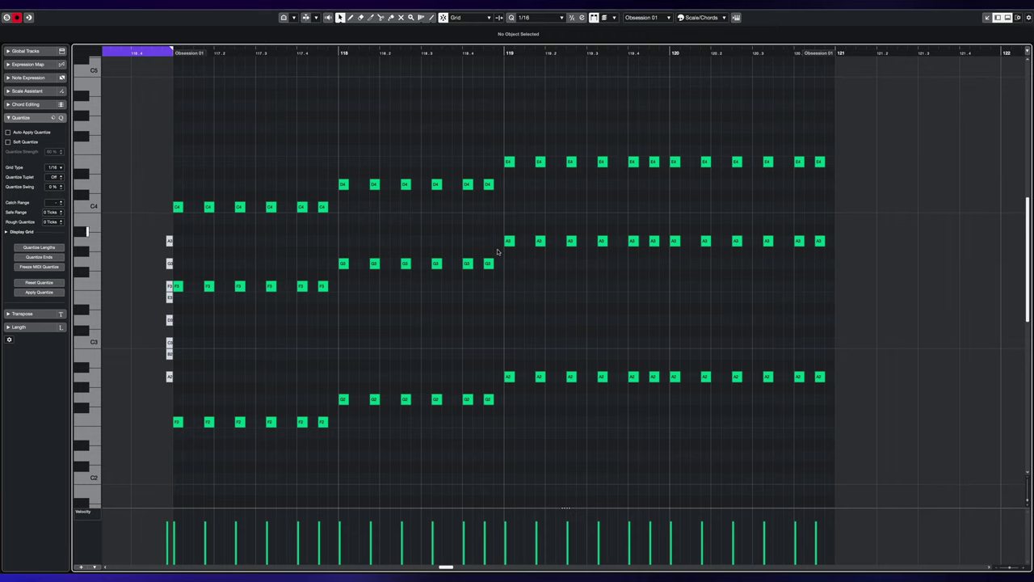
{"action": "left_click_drag", "start_coordinate": [339, 277], "coordinate": [176, 297]}
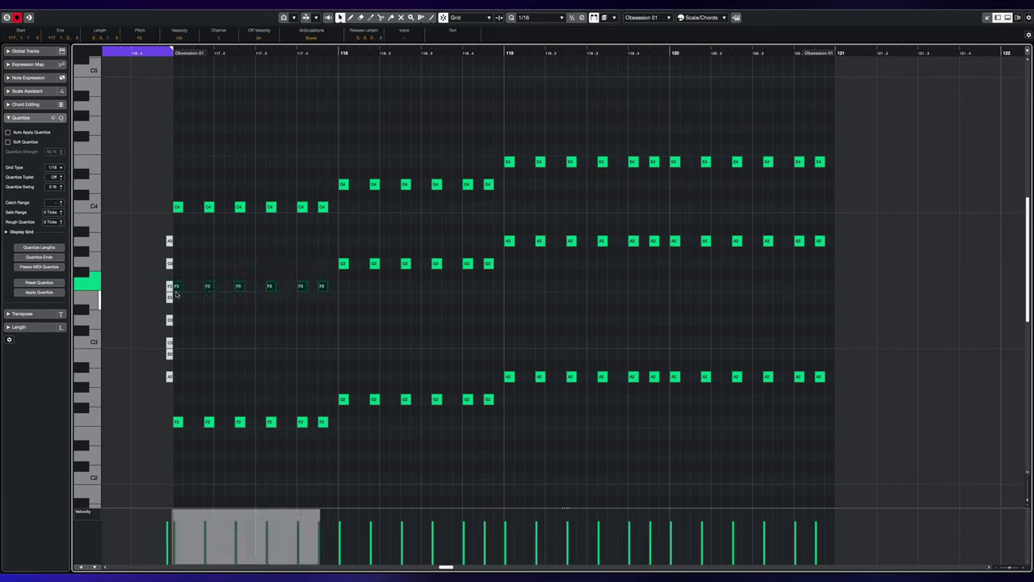
{"action": "key", "text": "Up"}
{"action": "key", "text": "Up"}
{"action": "key", "text": "Up"}
{"action": "key", "text": "Up"}
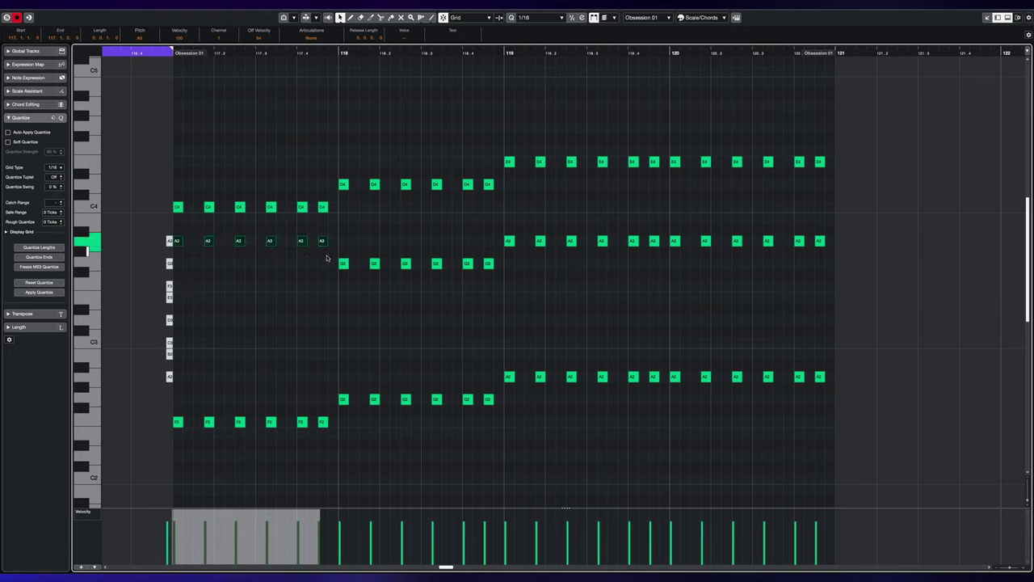
{"action": "left_click_drag", "start_coordinate": [327, 254], "coordinate": [499, 285]}
{"action": "key", "text": "Up"}
{"action": "key", "text": "Up"}
{"action": "key", "text": "Up"}
{"action": "key", "text": "Up"}
{"action": "left_click_drag", "start_coordinate": [485, 242], "coordinate": [873, 238]}
{"action": "key", "text": "Up"}
{"action": "key", "text": "Up"}
{"action": "key", "text": "Up"}
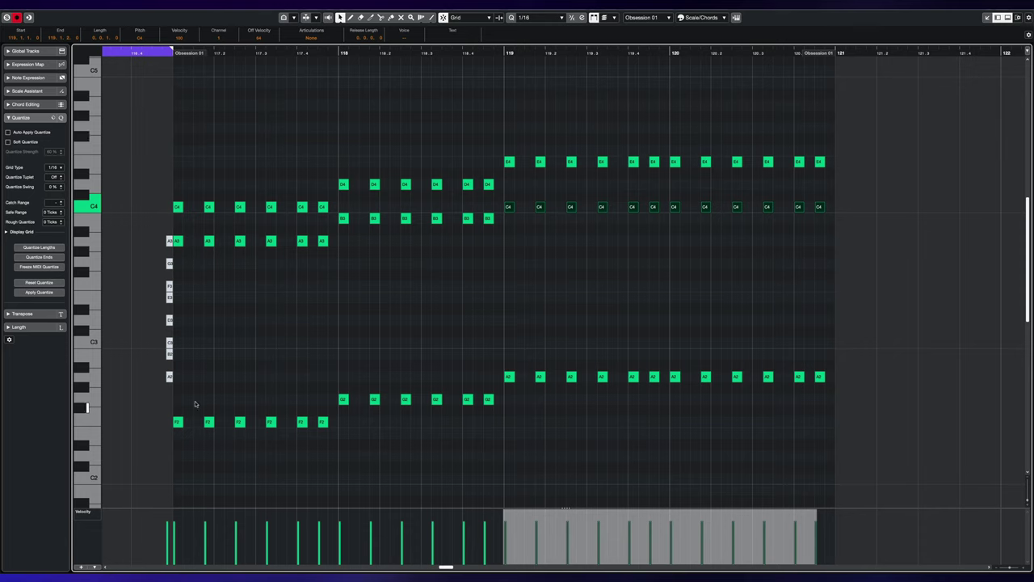
Audition the revoiced chords in bars 117–119 and play them back
{"action": "left_click_drag", "start_coordinate": [194, 404], "coordinate": [267, 448]}
{"action": "left_click_drag", "start_coordinate": [470, 325], "coordinate": [535, 363]}
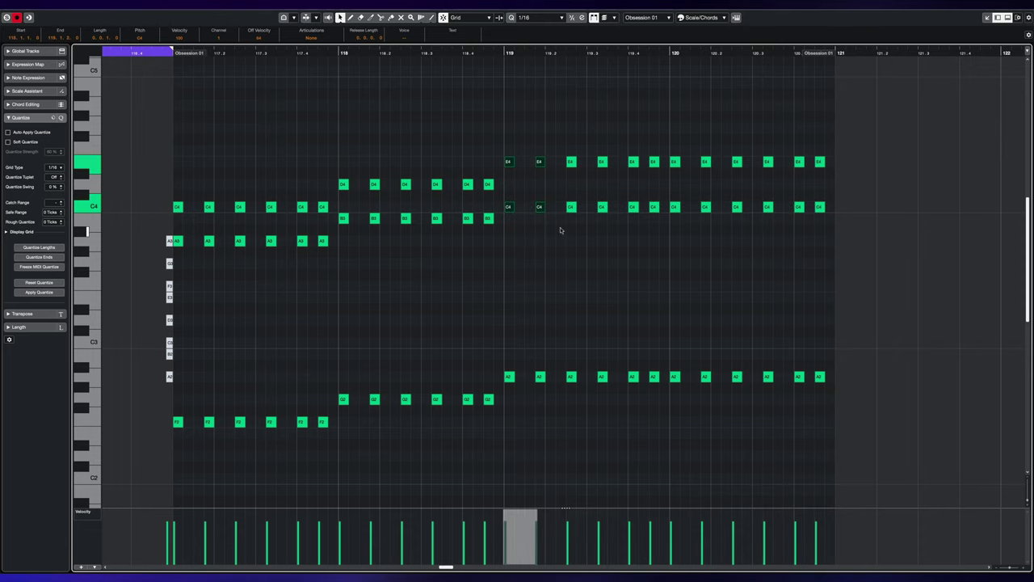
{"action": "left_click_drag", "start_coordinate": [399, 152], "coordinate": [463, 254]}
{"action": "left_click_drag", "start_coordinate": [254, 189], "coordinate": [314, 318]}
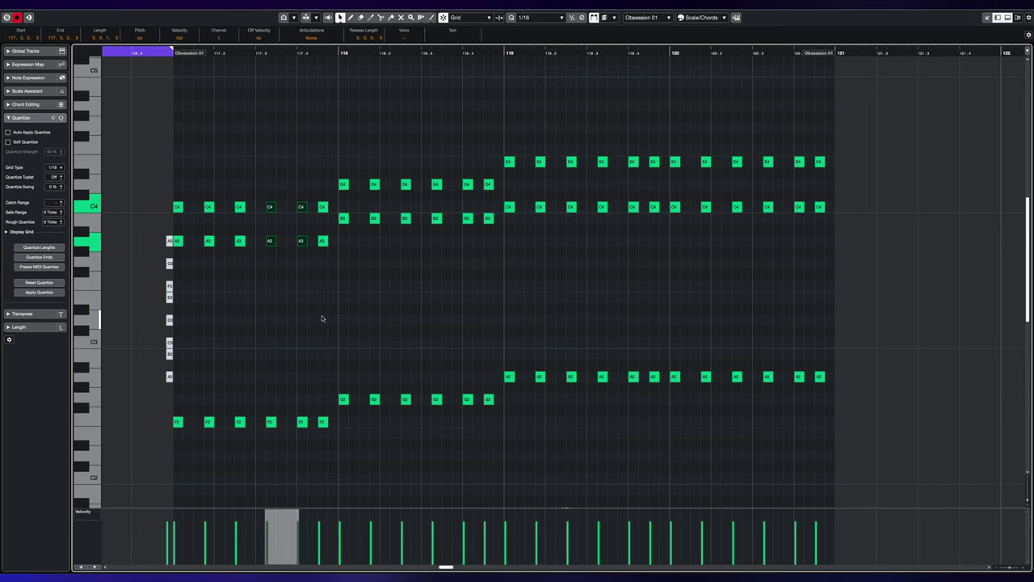
{"action": "left_click", "coordinate": [322, 318]}
{"action": "key", "text": "space"}
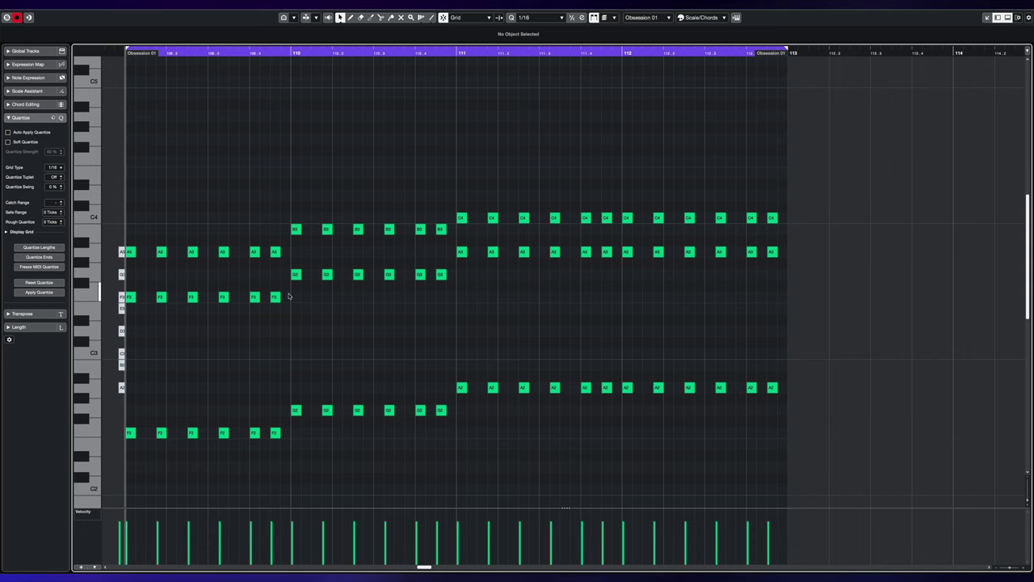
Audition bar 109's F3, F2 and A3 notes, then select every F2, G2 and A2 bass note
{"action": "left_click_drag", "start_coordinate": [288, 293], "coordinate": [191, 311]}
{"action": "left_click_drag", "start_coordinate": [278, 415], "coordinate": [226, 445]}
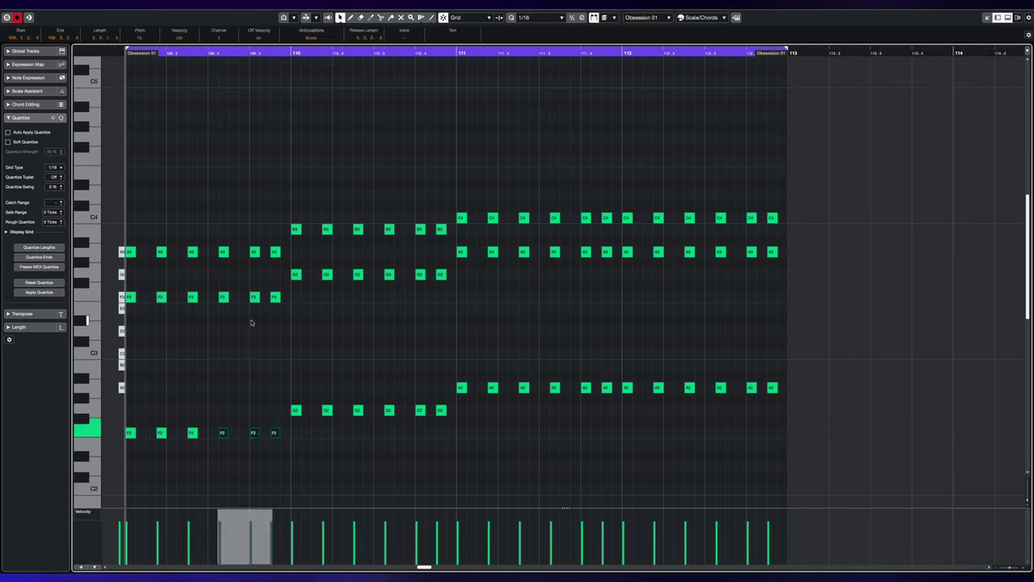
{"action": "left_click_drag", "start_coordinate": [209, 293], "coordinate": [242, 300]}
{"action": "left_click", "coordinate": [285, 301]}
{"action": "left_click_drag", "start_coordinate": [242, 237], "coordinate": [285, 262]}
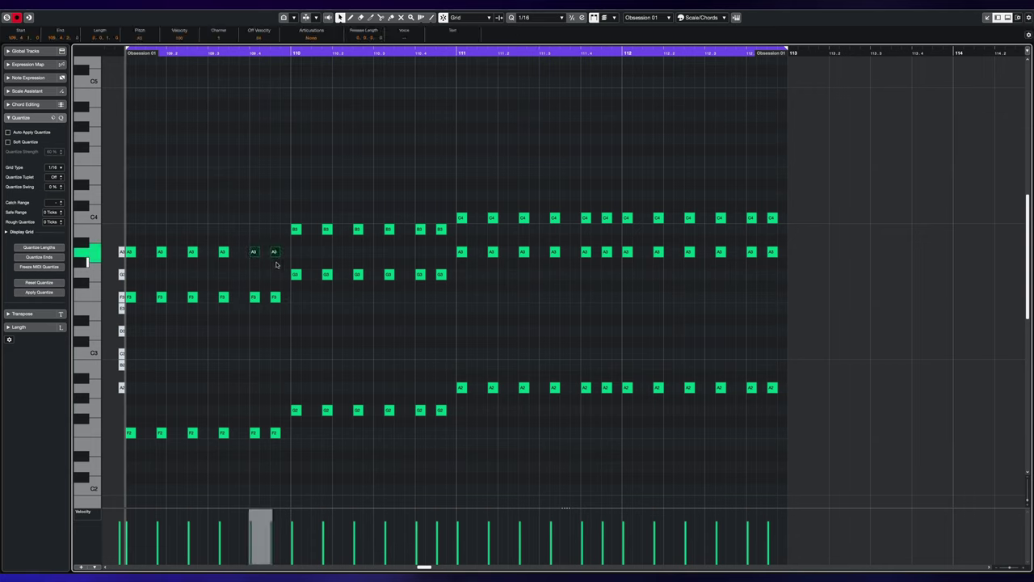
{"action": "left_click_drag", "start_coordinate": [279, 238], "coordinate": [250, 258]}
{"action": "left_click", "coordinate": [250, 219]}
{"action": "left_click_drag", "start_coordinate": [242, 399], "coordinate": [282, 451]}
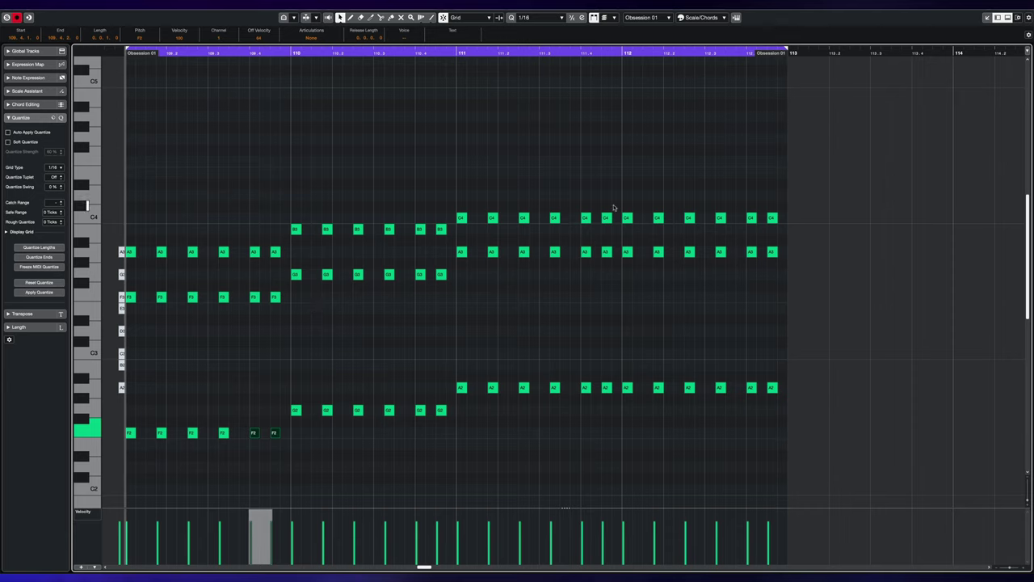
{"action": "key", "text": "ctrl+a"}
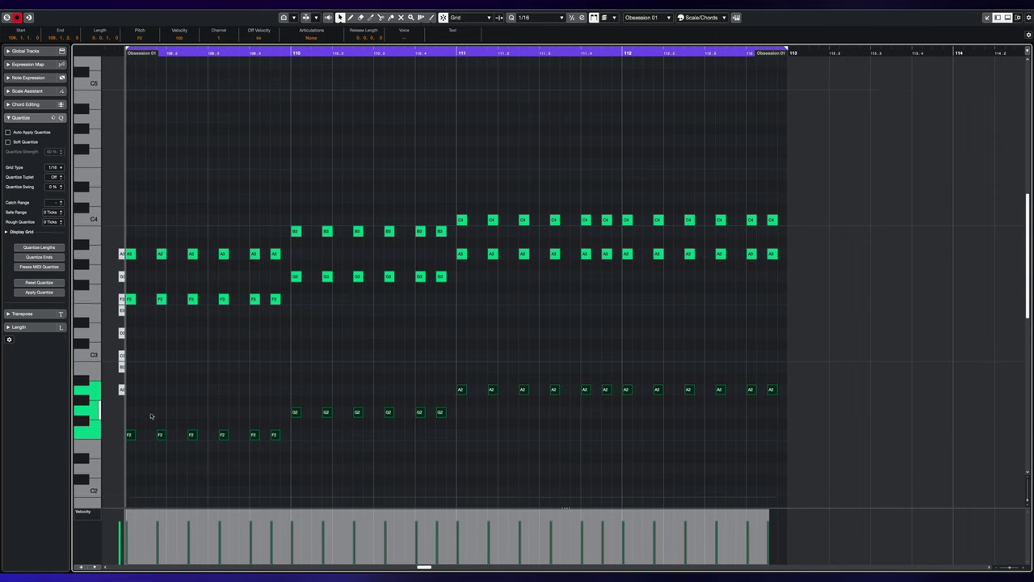
Drag the bass notes down to D2, E2 and F#2, then lower bars 111–112's F#2 to F2
{"action": "scroll", "coordinate": [150, 415], "scroll_direction": "down", "scroll_amount": 3}
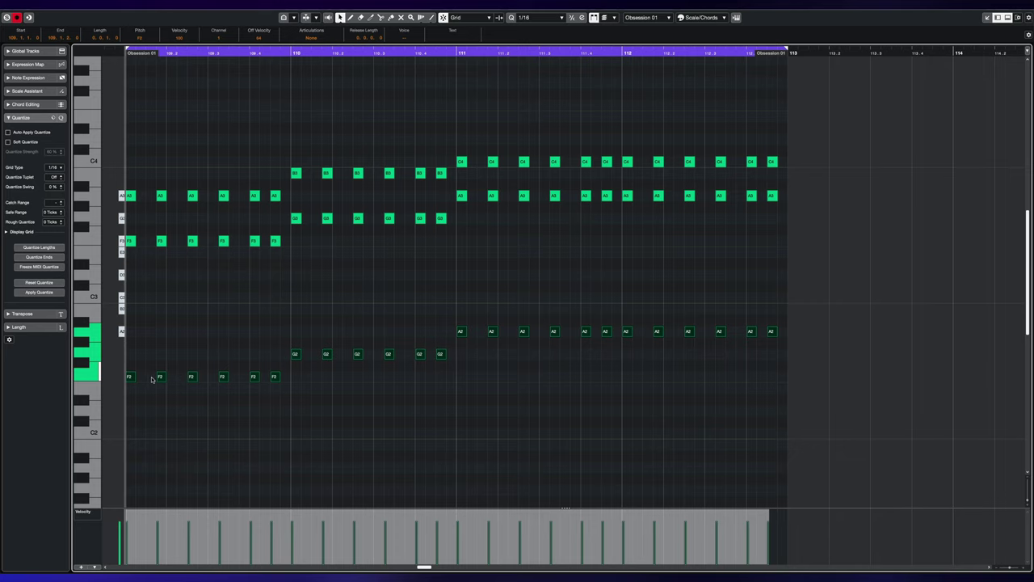
{"action": "left_click_drag", "start_coordinate": [129, 379], "coordinate": [131, 411]}
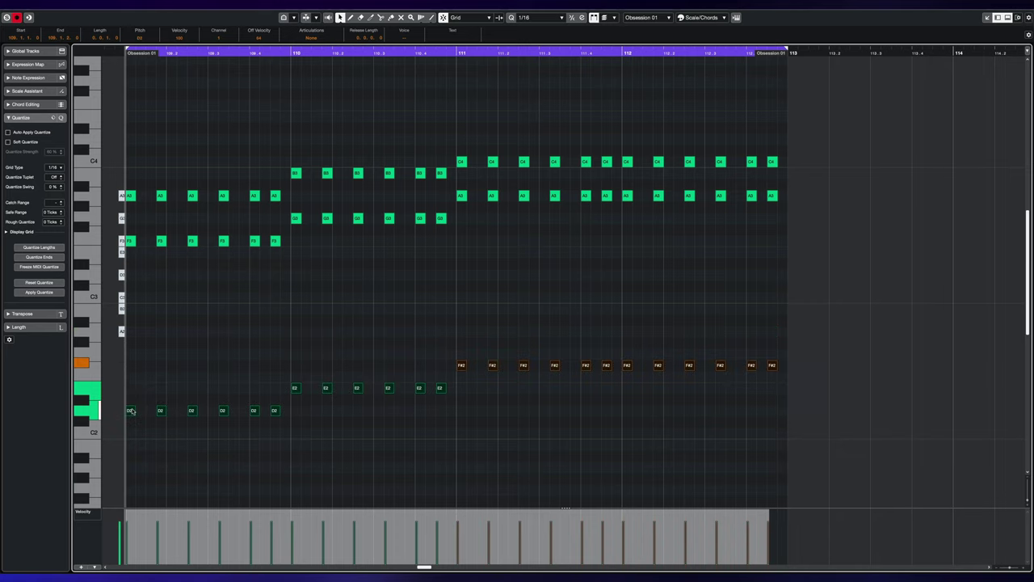
{"action": "left_click_drag", "start_coordinate": [397, 339], "coordinate": [859, 374]}
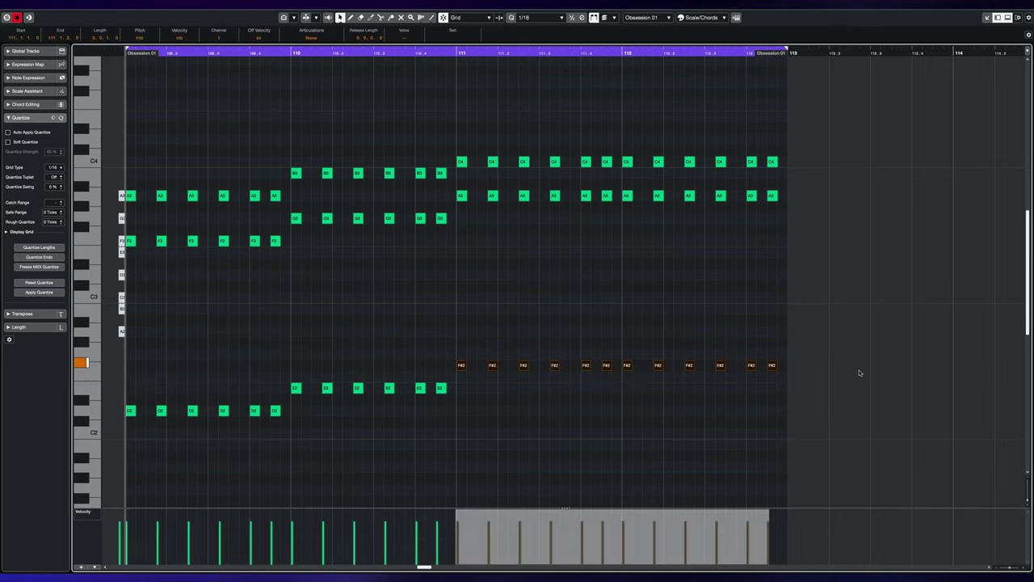
{"action": "key", "text": "Down"}
Compare the original and lowered bass lines with undo and redo, playing the part back
{"action": "key", "text": "ctrl+z"}
{"action": "key", "text": "ctrl+z"}
{"action": "left_click_drag", "start_coordinate": [414, 309], "coordinate": [821, 345]}
{"action": "key", "text": "space"}
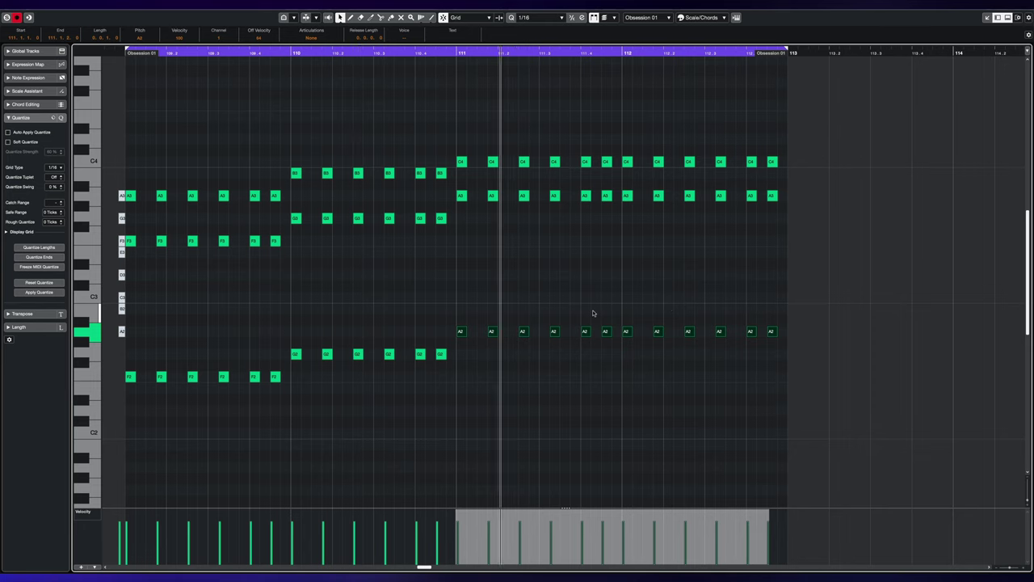
{"action": "key", "text": "Down"}
{"action": "key", "text": "Down"}
{"action": "key", "text": "Down"}
{"action": "key", "text": "Down"}
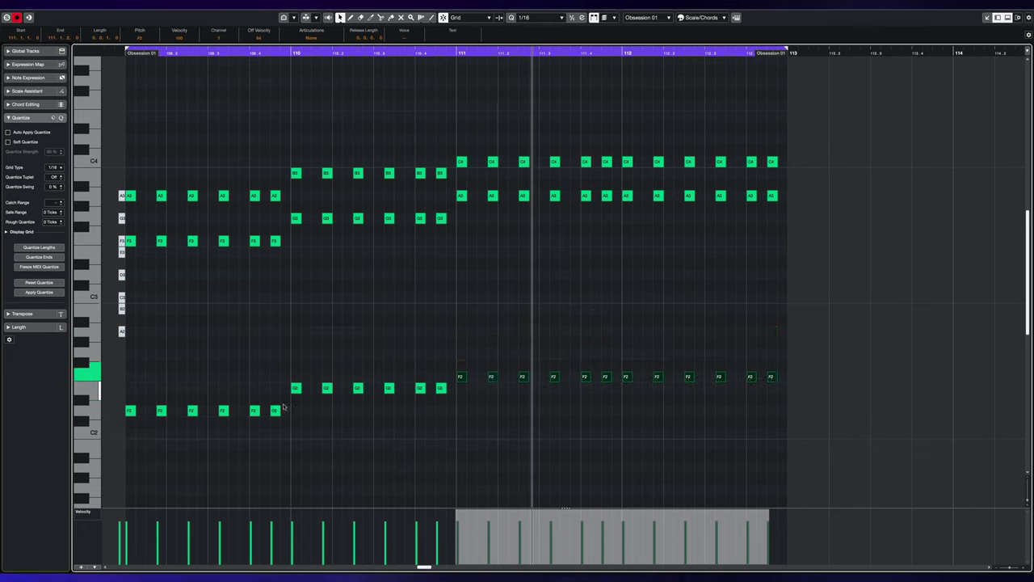
{"action": "key", "text": "space"}
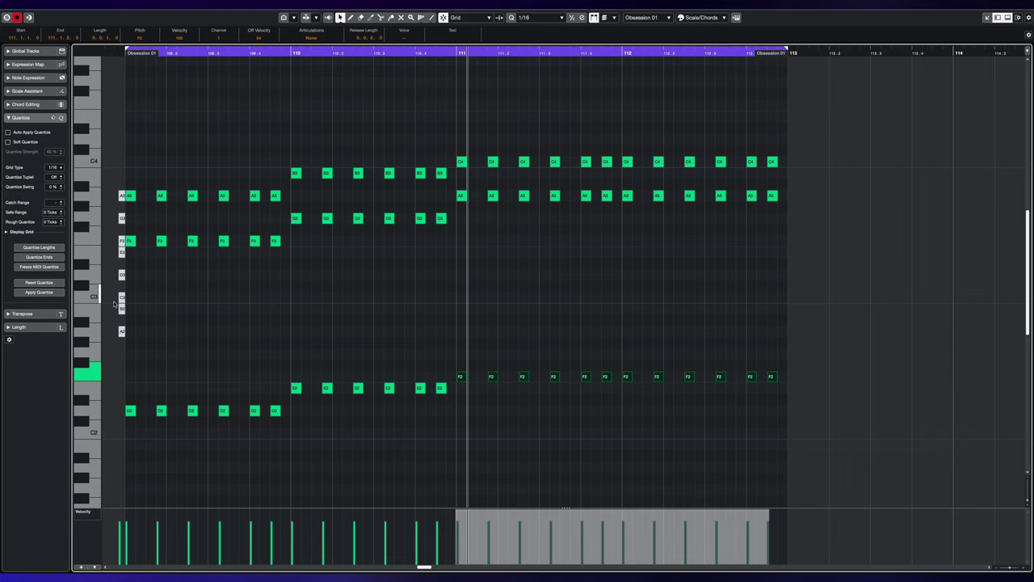
{"action": "scroll", "coordinate": [123, 311], "scroll_direction": "up", "scroll_amount": 2}
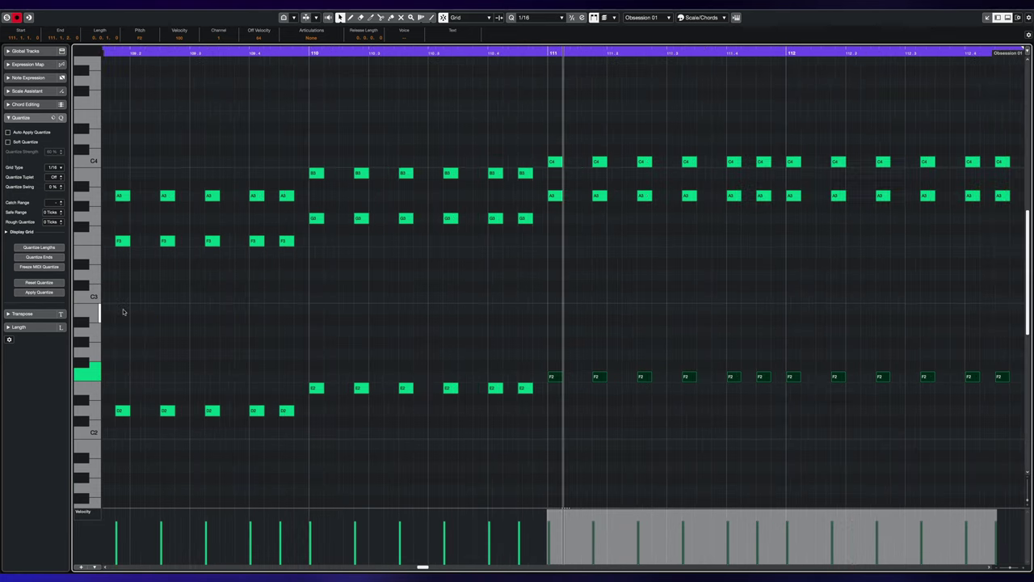
{"action": "scroll", "coordinate": [123, 296], "scroll_direction": "left", "scroll_amount": 5}
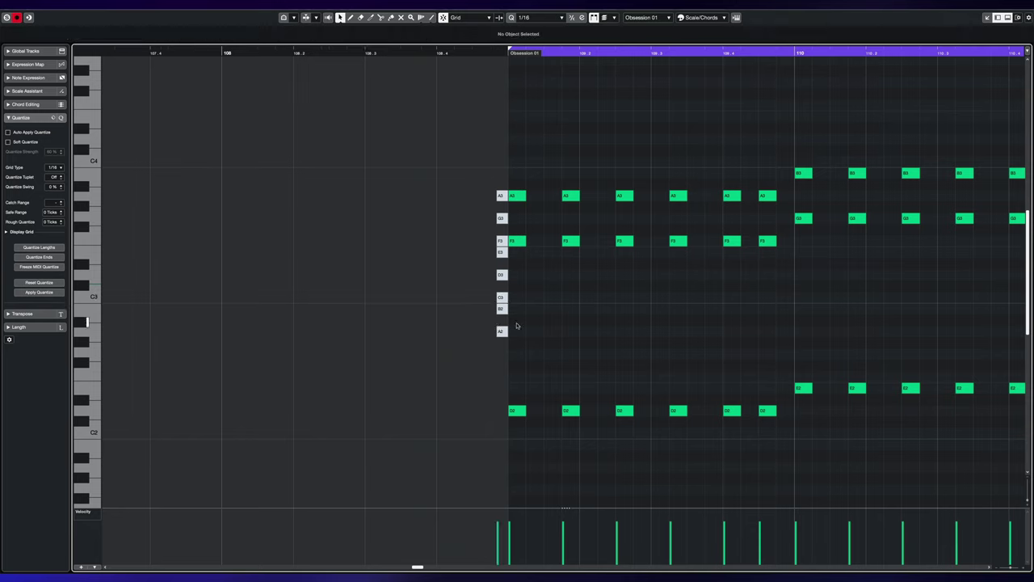
{"action": "left_click", "coordinate": [501, 330]}
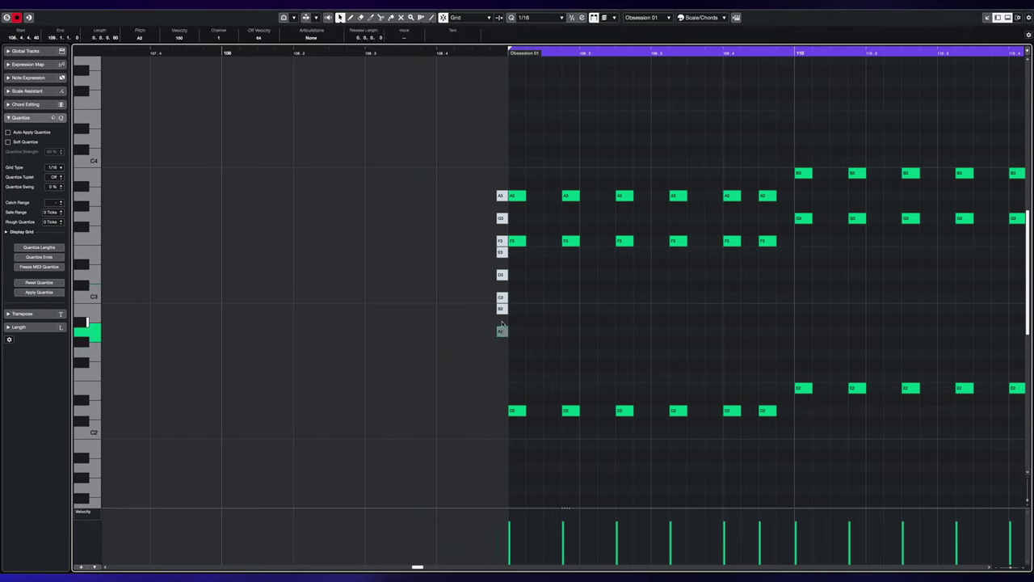
{"action": "left_click", "coordinate": [502, 325]}
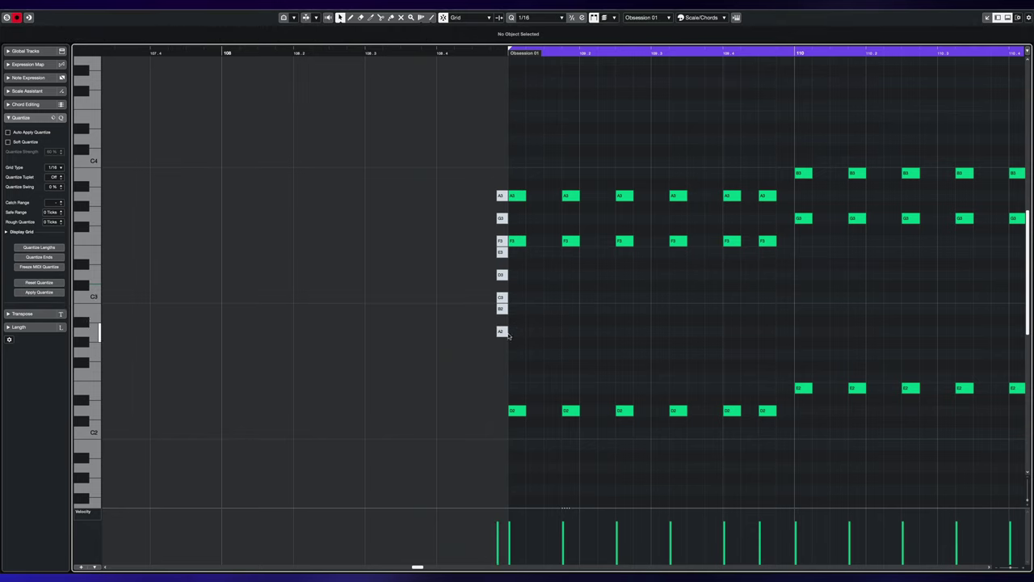
{"action": "left_click", "coordinate": [501, 332]}
{"action": "left_click", "coordinate": [503, 310]}
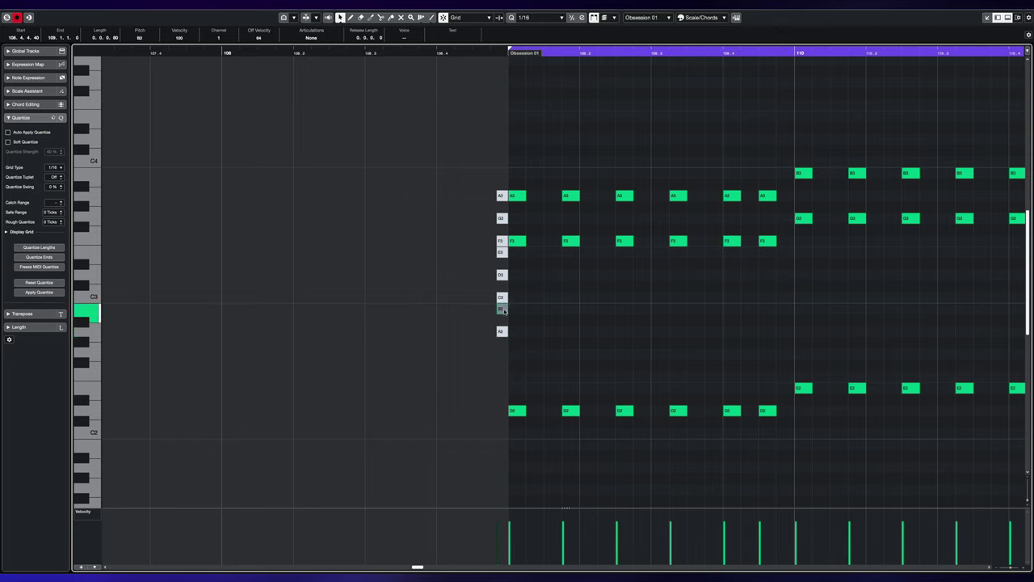
{"action": "left_click", "coordinate": [501, 298]}
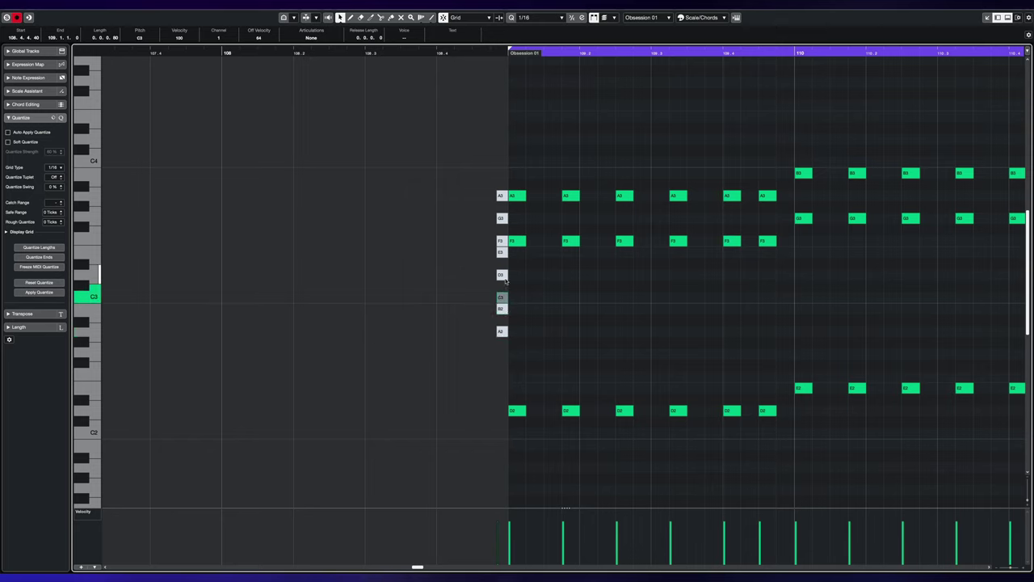
{"action": "left_click", "coordinate": [502, 276]}
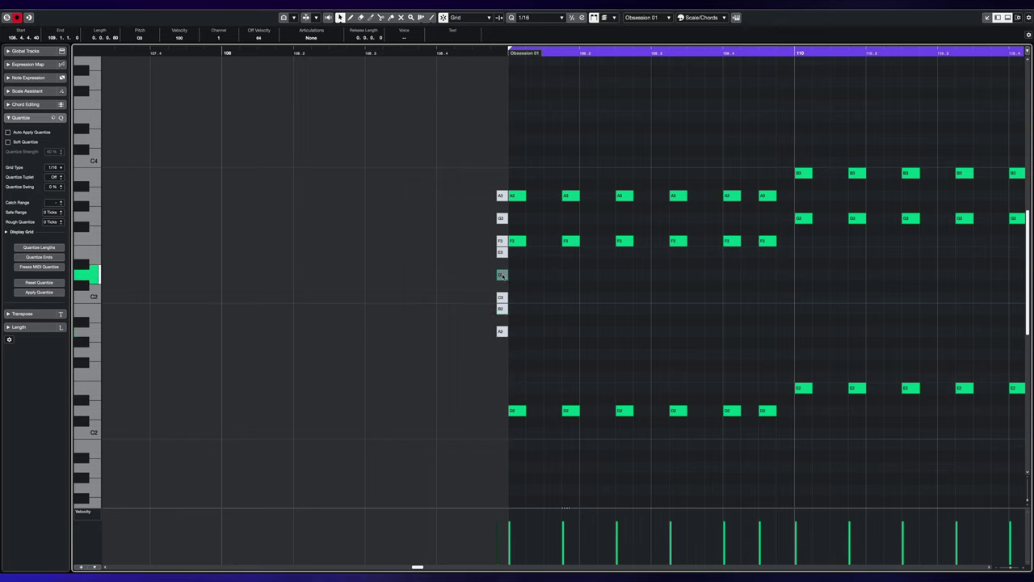
{"action": "left_click", "coordinate": [502, 253]}
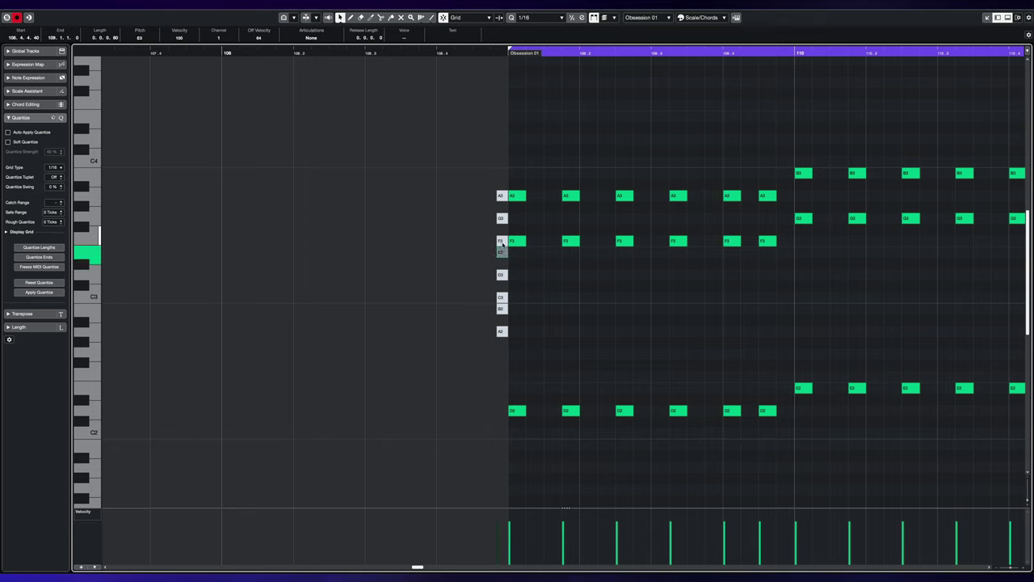
{"action": "left_click", "coordinate": [502, 241]}
{"action": "left_click", "coordinate": [502, 218]}
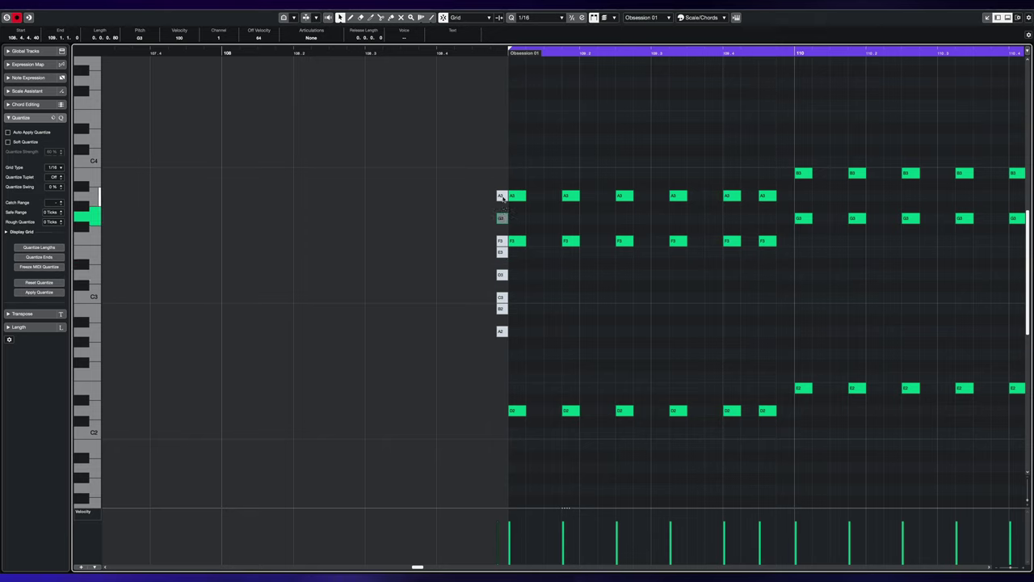
{"action": "left_click", "coordinate": [502, 195]}
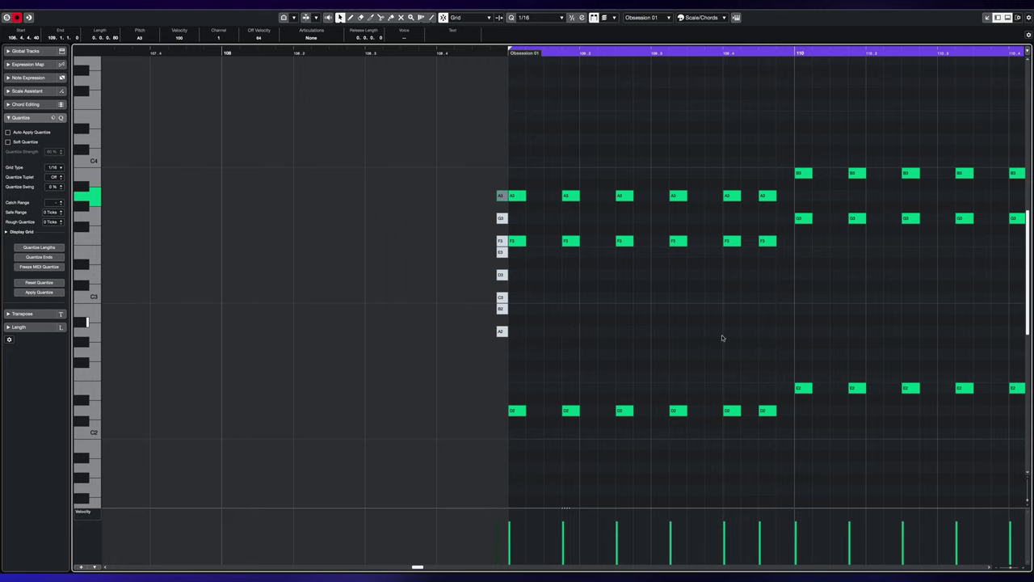
{"action": "left_click", "coordinate": [764, 393]}
{"action": "left_click", "coordinate": [767, 411]}
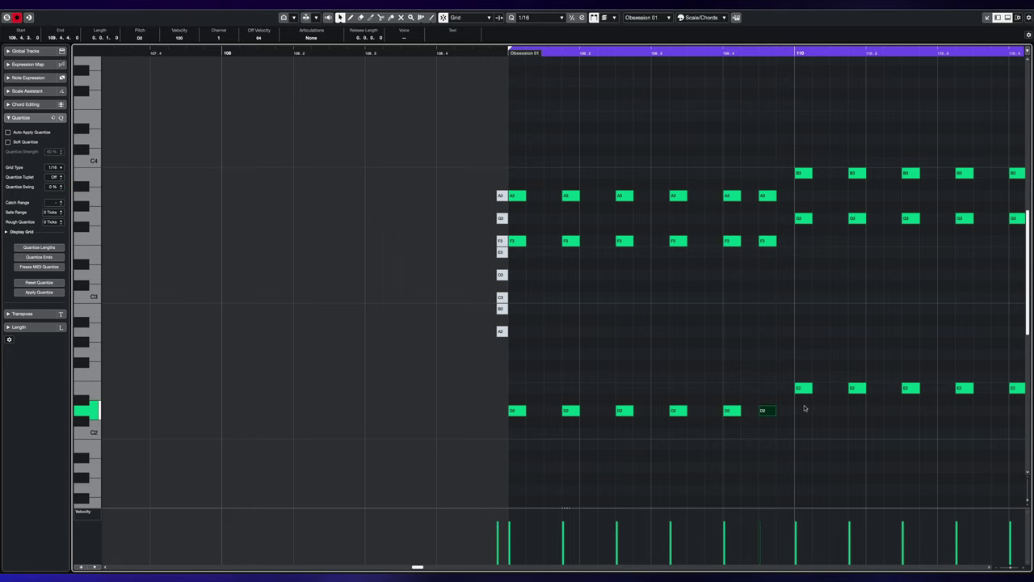
{"action": "scroll", "coordinate": [804, 408], "scroll_direction": "left", "scroll_amount": 3}
{"action": "scroll", "coordinate": [800, 404], "scroll_direction": "right", "scroll_amount": 8}
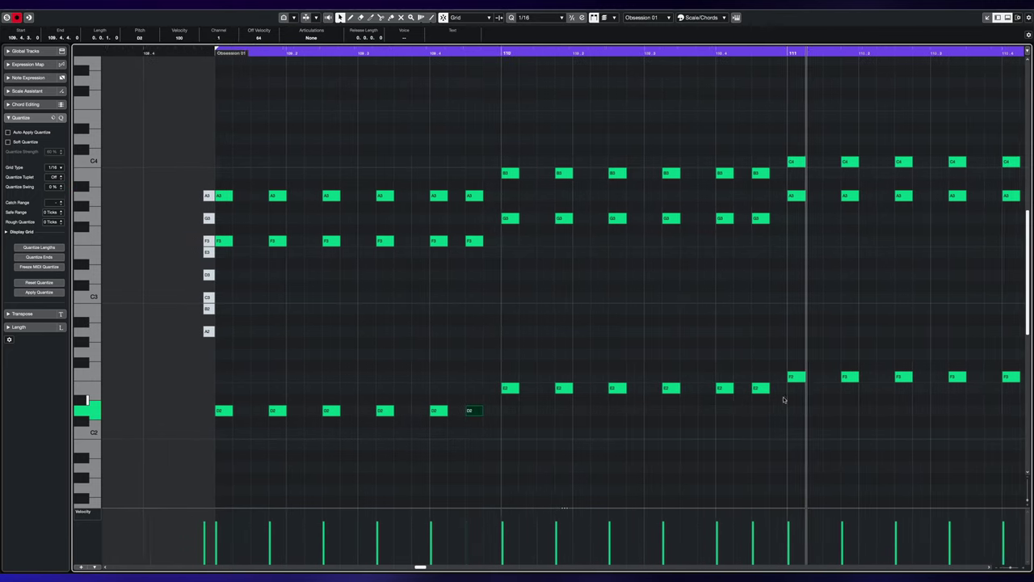
{"action": "left_click_drag", "start_coordinate": [474, 364], "coordinate": [524, 397]}
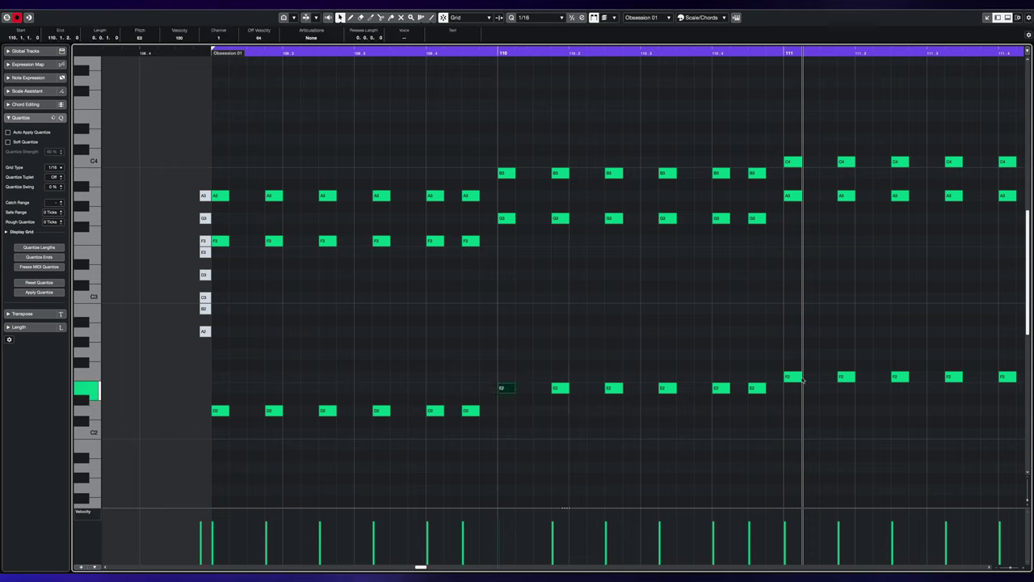
{"action": "left_click_drag", "start_coordinate": [784, 373], "coordinate": [752, 435]}
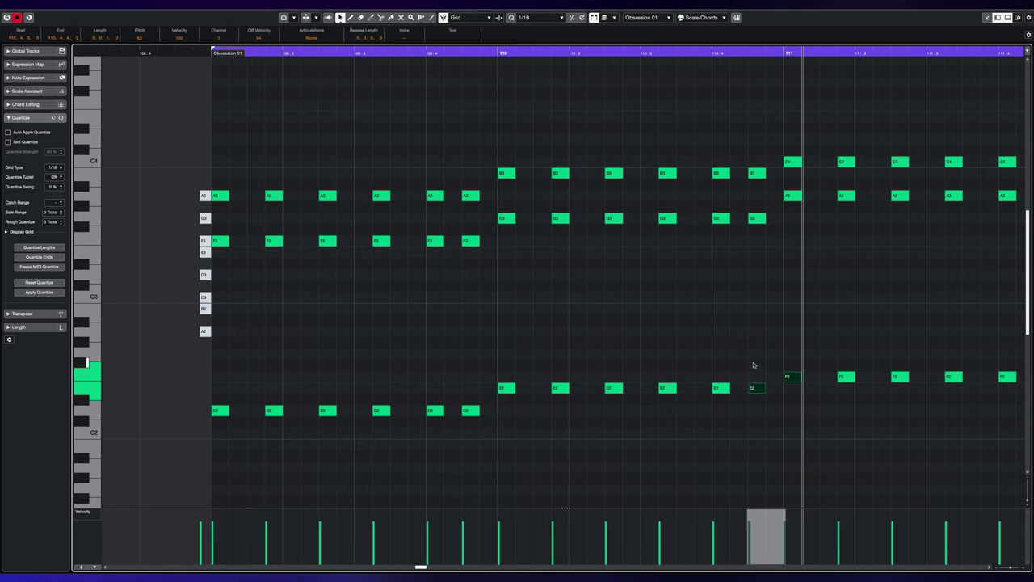
{"action": "key", "text": "Up"}
{"action": "key", "text": "Up"}
{"action": "key", "text": "Up"}
{"action": "key", "text": "Up"}
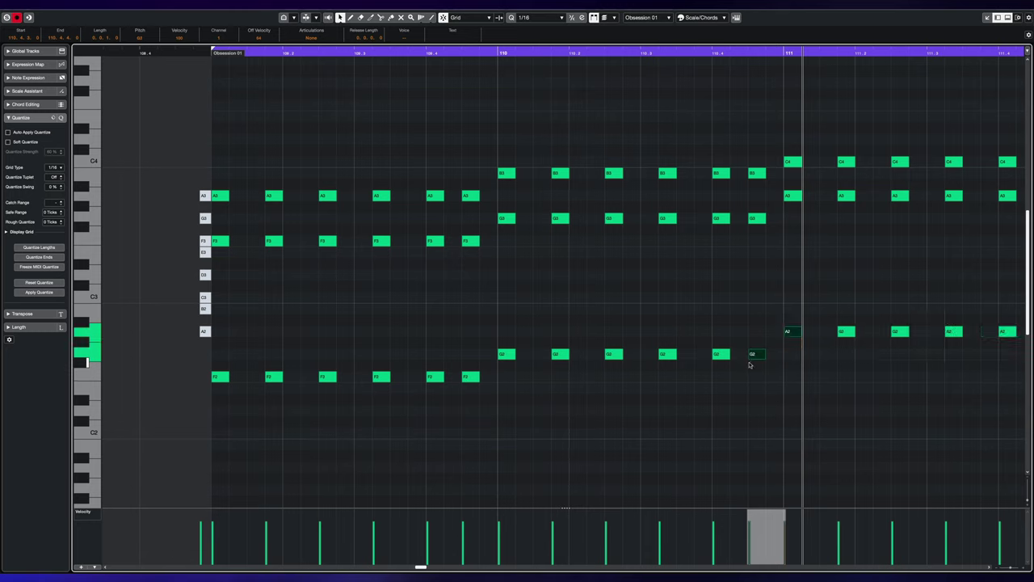
{"action": "left_click", "coordinate": [461, 353]}
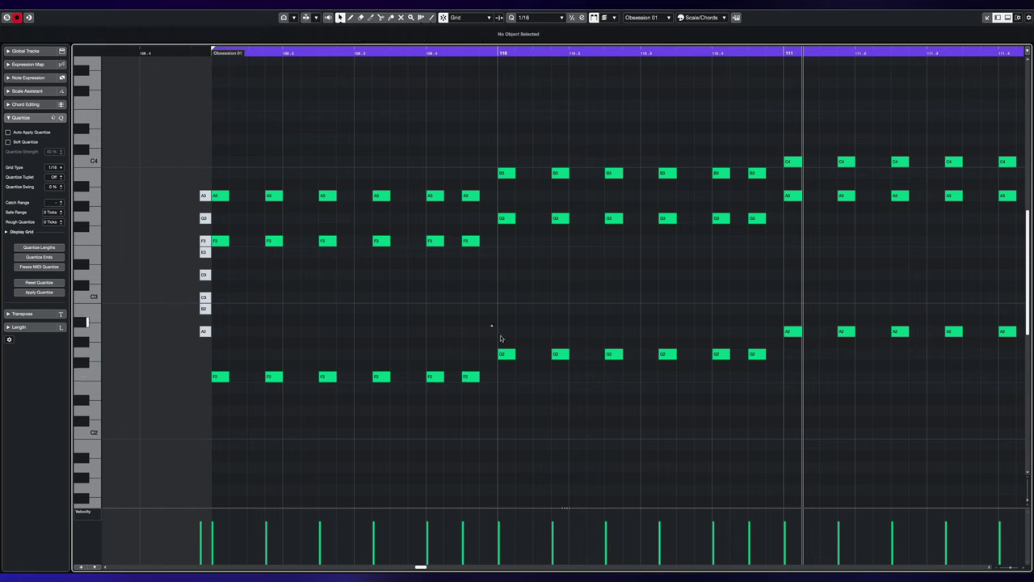
{"action": "left_click", "coordinate": [502, 353]}
{"action": "left_click", "coordinate": [799, 332]}
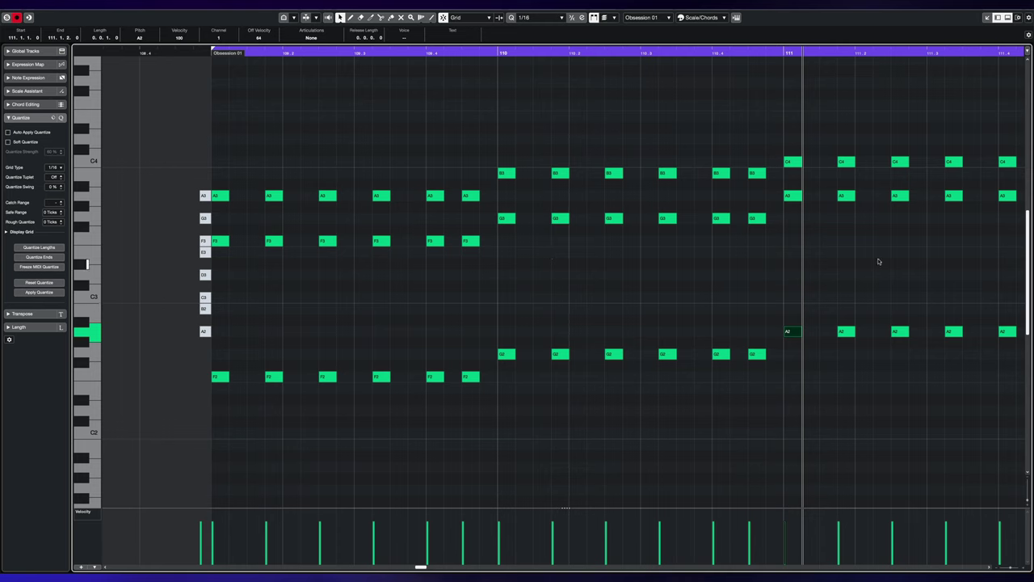
{"action": "key", "text": "Down"}
{"action": "key", "text": "Down"}
{"action": "key", "text": "Down"}
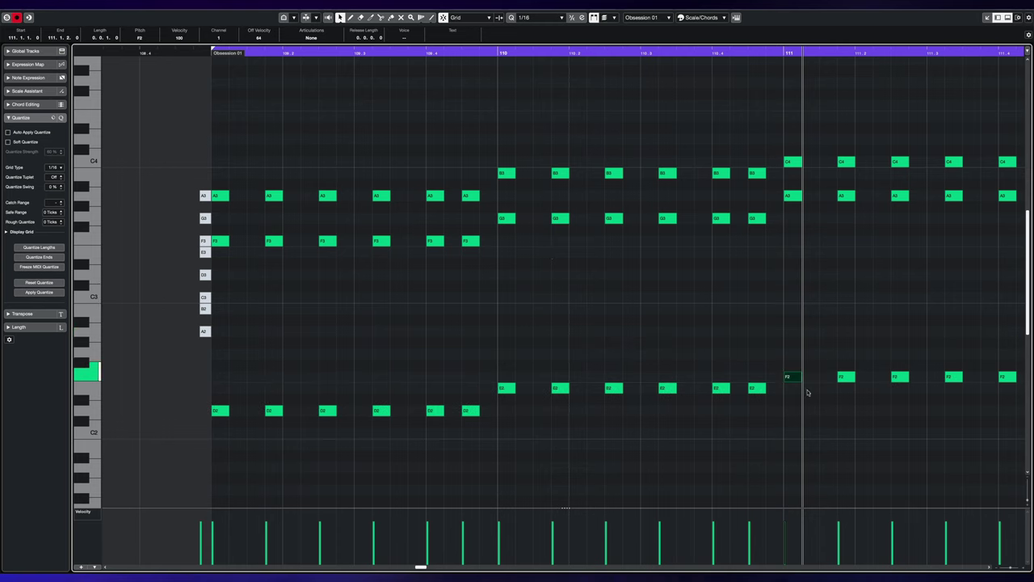
{"action": "left_click_drag", "start_coordinate": [731, 368], "coordinate": [821, 409]}
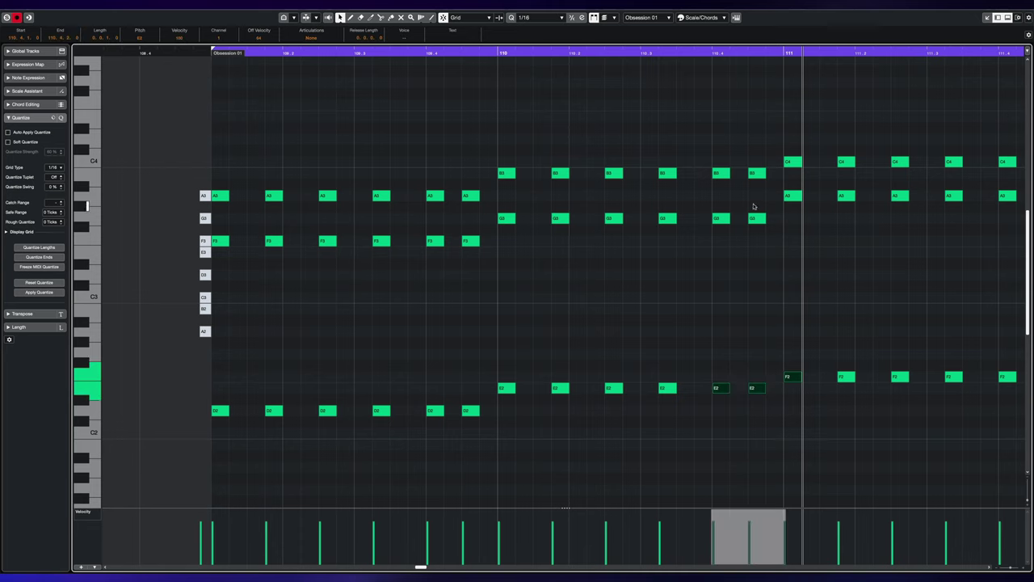
{"action": "left_click", "coordinate": [753, 218]}
{"action": "left_click", "coordinate": [789, 194]}
{"action": "left_click", "coordinate": [469, 241]}
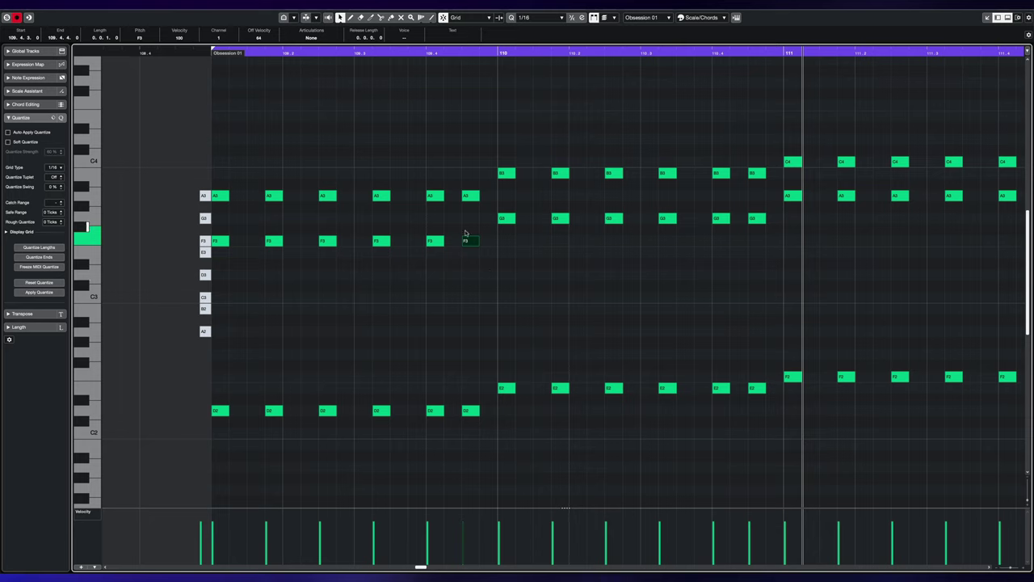
{"action": "left_click", "coordinate": [507, 219]}
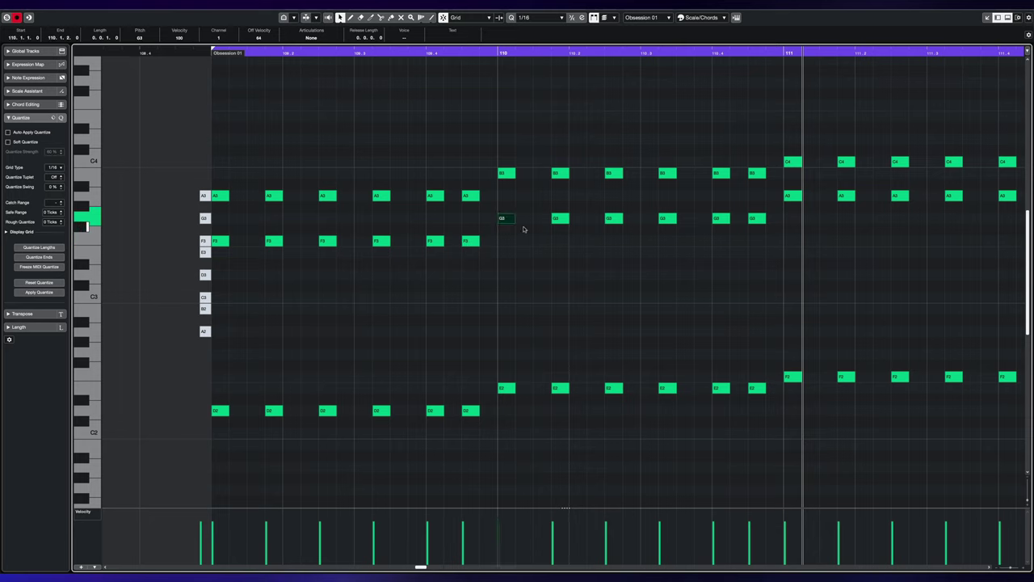
{"action": "left_click", "coordinate": [753, 217]}
{"action": "left_click", "coordinate": [791, 195]}
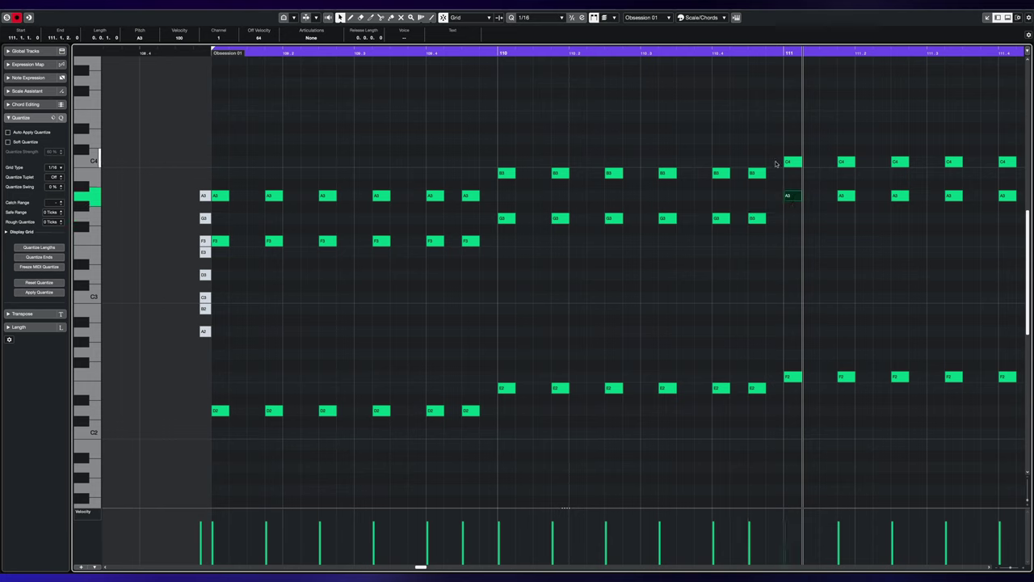
{"action": "left_click", "coordinate": [757, 172]}
{"action": "left_click", "coordinate": [793, 162]}
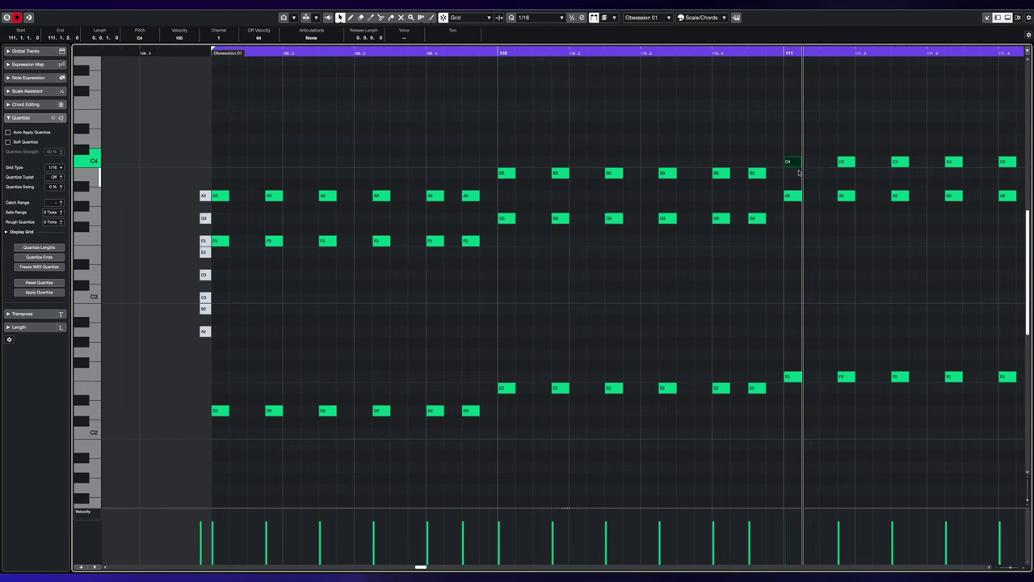
{"action": "left_click", "coordinate": [754, 217]}
{"action": "left_click", "coordinate": [789, 194]}
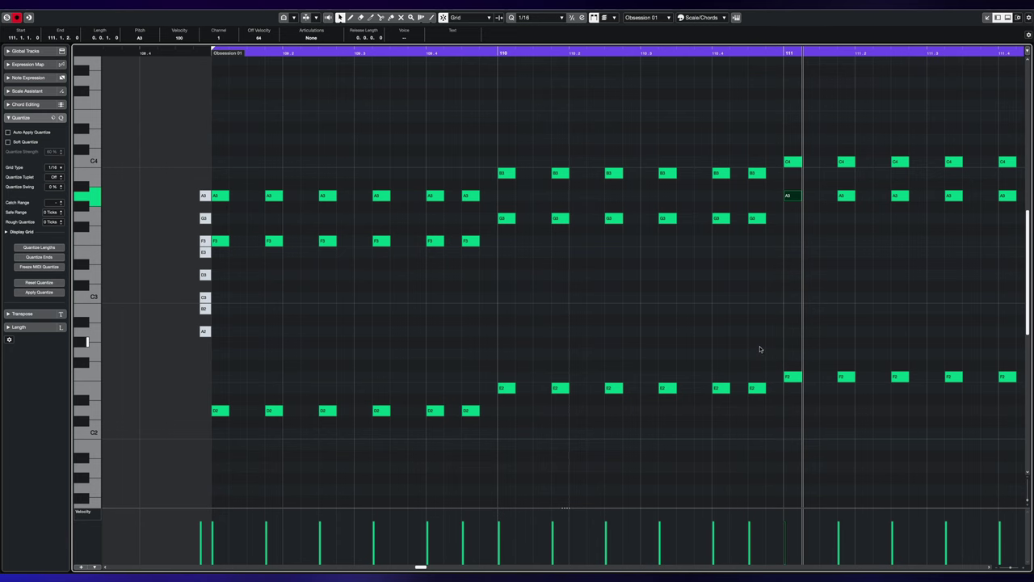
Lengthen the Obsession 01 part to end at bar 117 and open it in a separate Key Editor window
{"action": "key", "text": "g"}
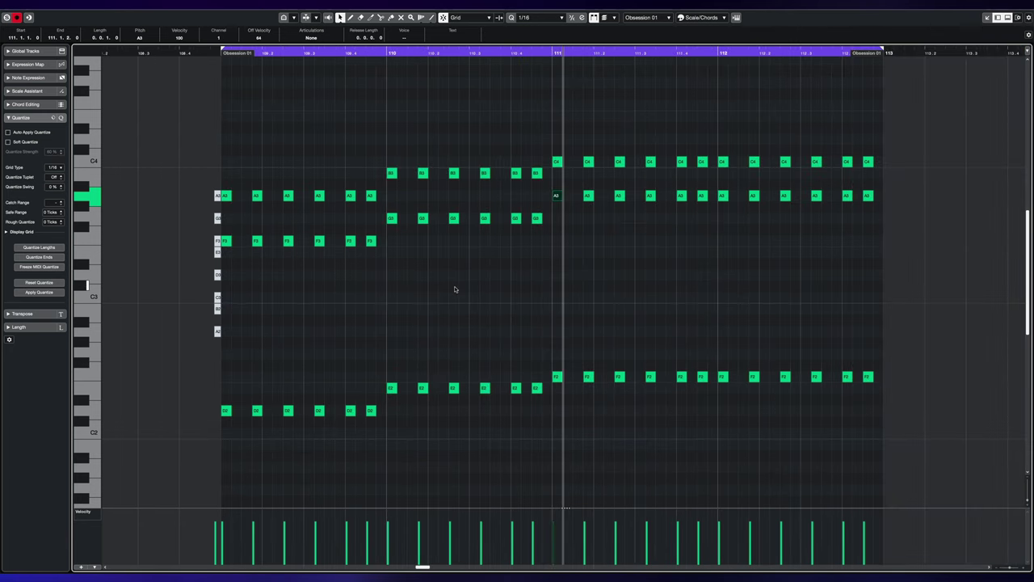
{"action": "key", "text": "g"}
{"action": "key", "text": "g"}
{"action": "key", "text": "ctrl+e"}
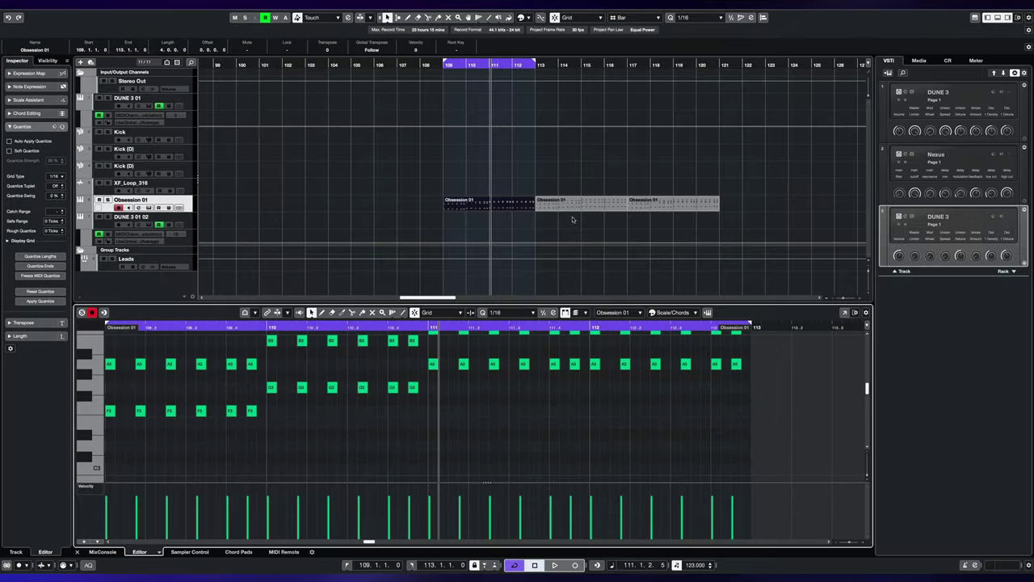
{"action": "left_click_drag", "start_coordinate": [559, 188], "coordinate": [623, 215]}
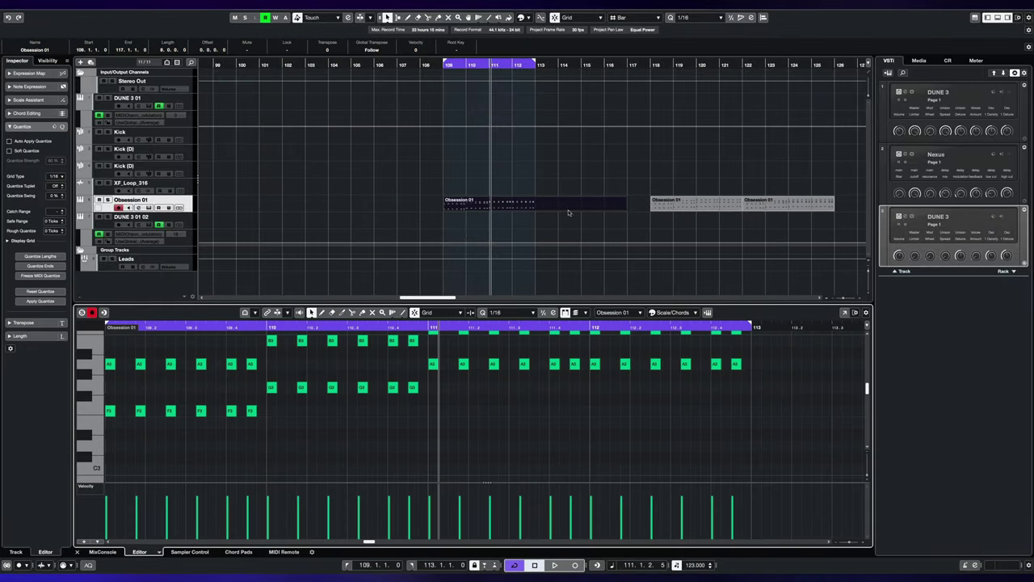
{"action": "left_click", "coordinate": [846, 312]}
{"action": "left_click_drag", "start_coordinate": [624, 125], "coordinate": [736, 67]}
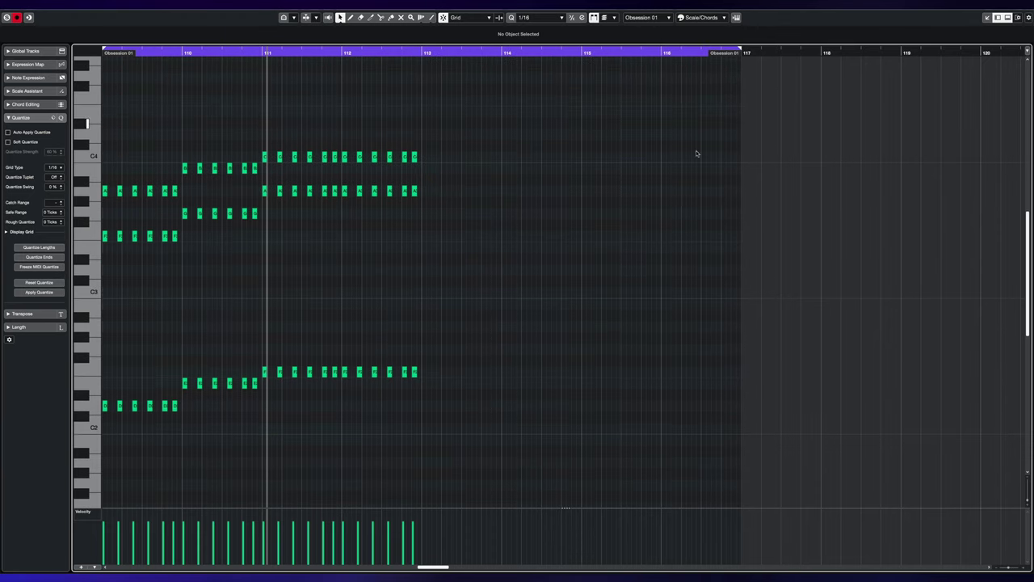
Copy the four-bar chord block so a second pass starts at bar 113
{"action": "left_click_drag", "start_coordinate": [660, 179], "coordinate": [100, 195]}
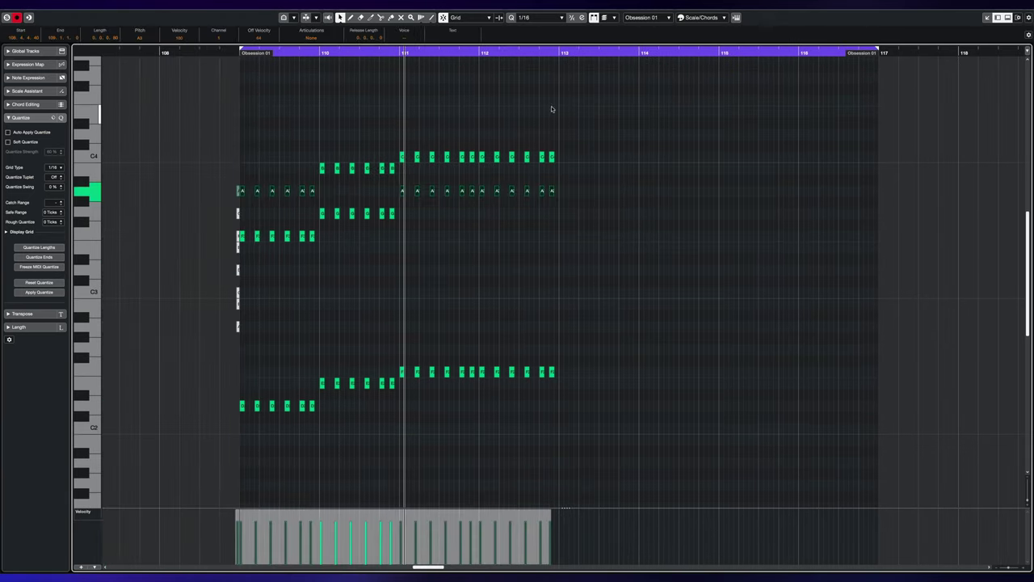
{"action": "left_click_drag", "start_coordinate": [616, 81], "coordinate": [246, 410]}
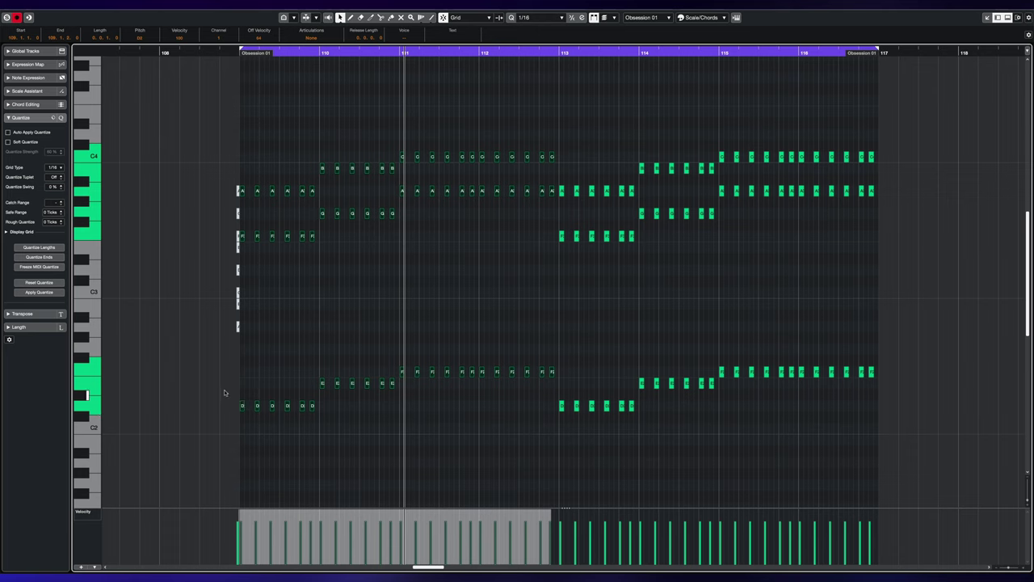
{"action": "left_click_drag", "start_coordinate": [212, 363], "coordinate": [554, 428]}
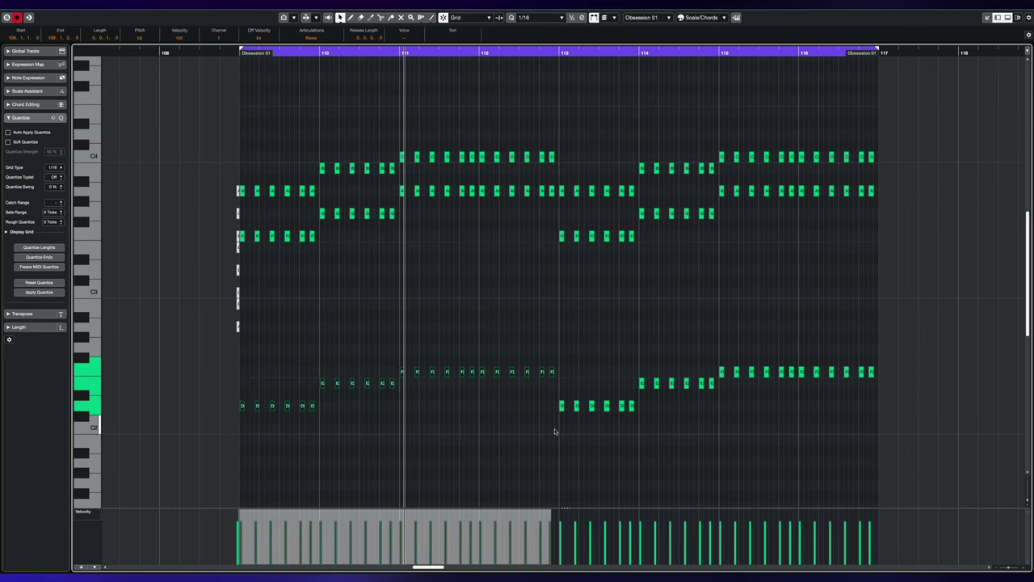
Raise the first pass's bass back to F2, G2 and A2, then play the eight-bar sequence
{"action": "key", "text": "Up"}
{"action": "key", "text": "Up"}
{"action": "key", "text": "Up"}
{"action": "left_click_drag", "start_coordinate": [397, 333], "coordinate": [397, 333]}
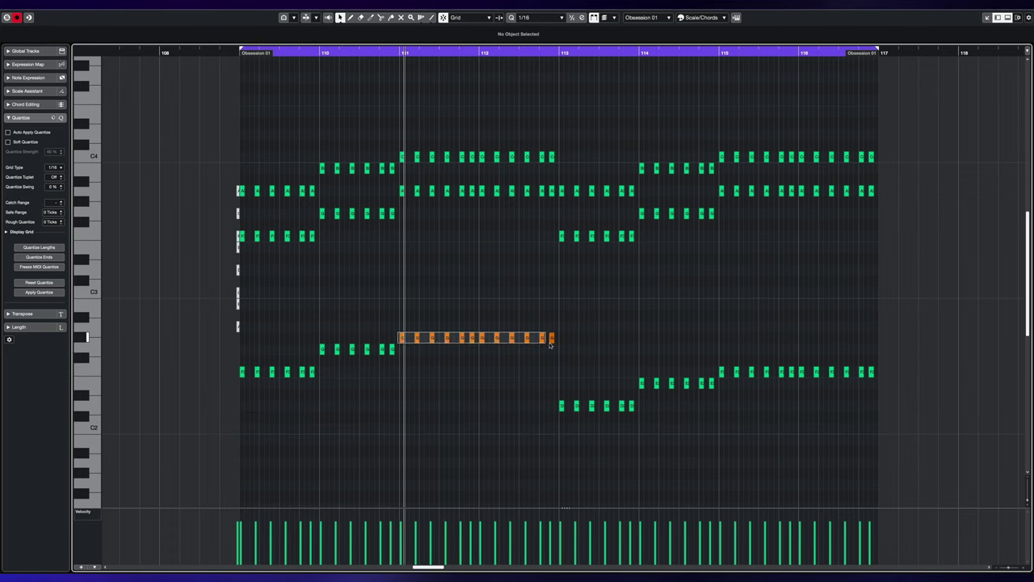
{"action": "key", "text": "Up"}
{"action": "key", "text": "Up"}
{"action": "key", "text": "g"}
{"action": "left_click_drag", "start_coordinate": [692, 266], "coordinate": [1027, 285]}
{"action": "left_click_drag", "start_coordinate": [968, 326], "coordinate": [725, 410]}
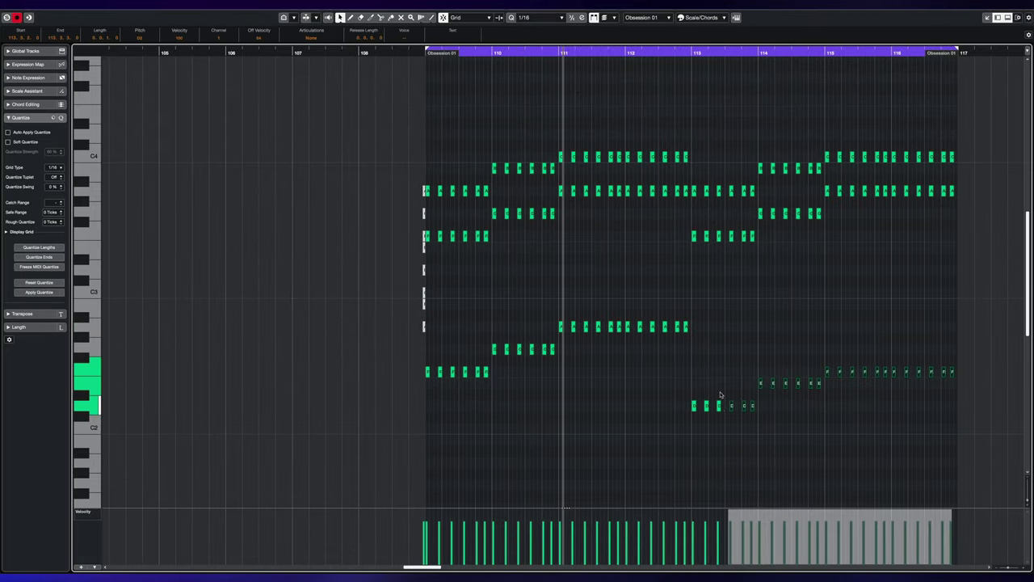
{"action": "left_click", "coordinate": [753, 321]}
{"action": "key", "text": "space"}
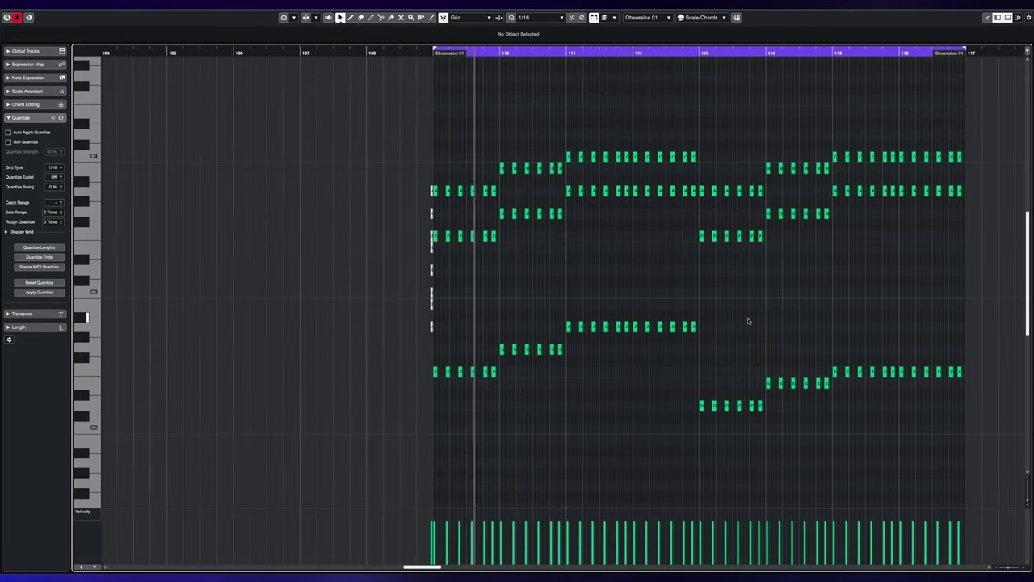
{"action": "scroll", "coordinate": [748, 322], "scroll_direction": "right", "scroll_amount": 3}
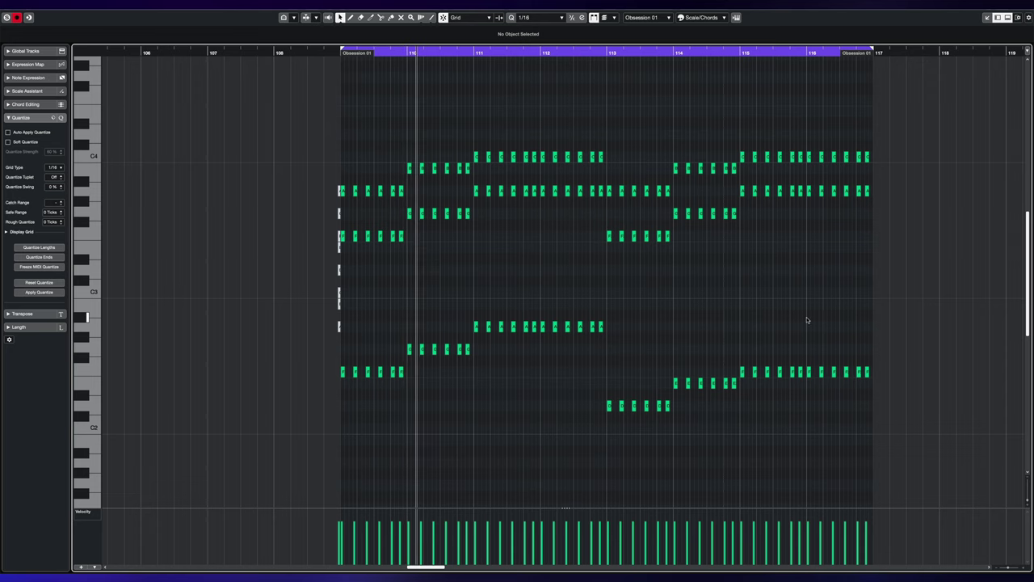
{"action": "left_click_drag", "start_coordinate": [806, 320], "coordinate": [905, 402]}
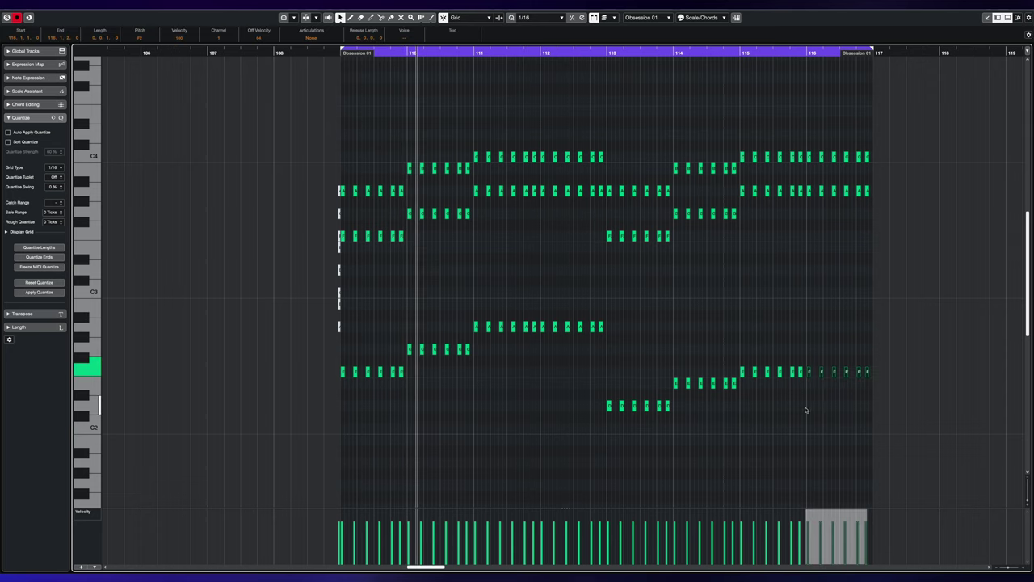
{"action": "left_click_drag", "start_coordinate": [893, 352], "coordinate": [843, 390]}
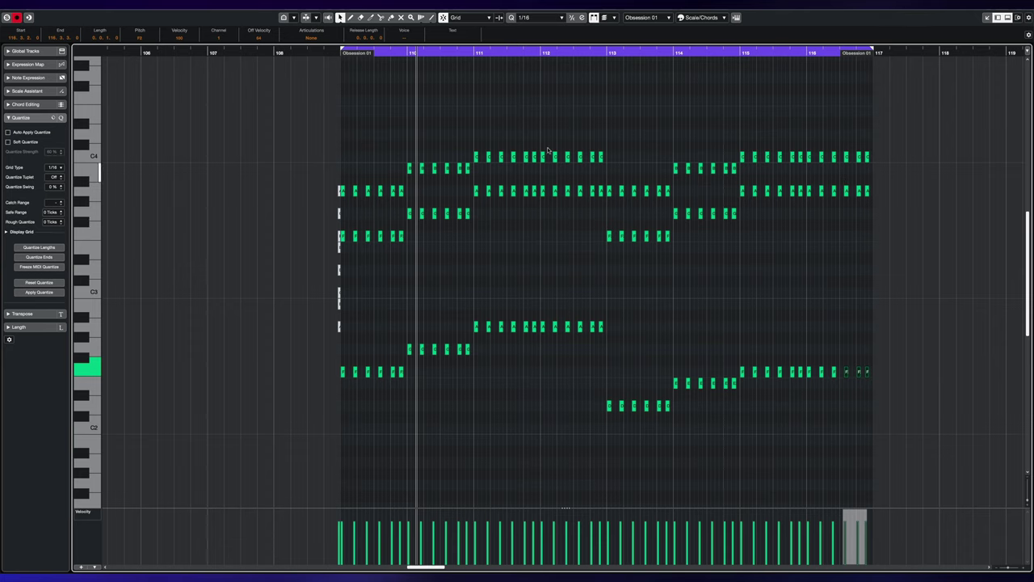
{"action": "left_click_drag", "start_coordinate": [372, 125], "coordinate": [800, 419]}
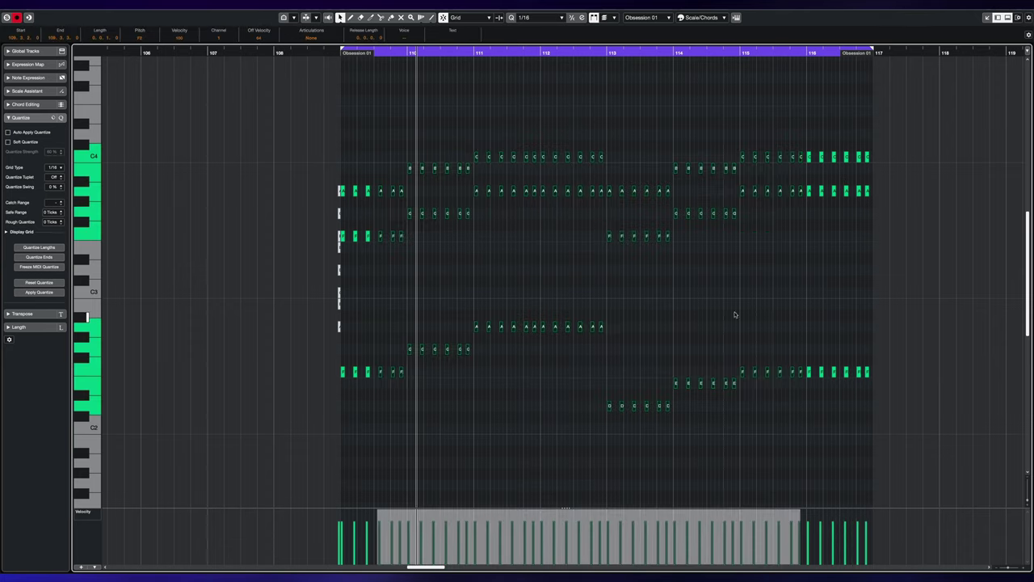
{"action": "left_click_drag", "start_coordinate": [527, 361], "coordinate": [861, 426]}
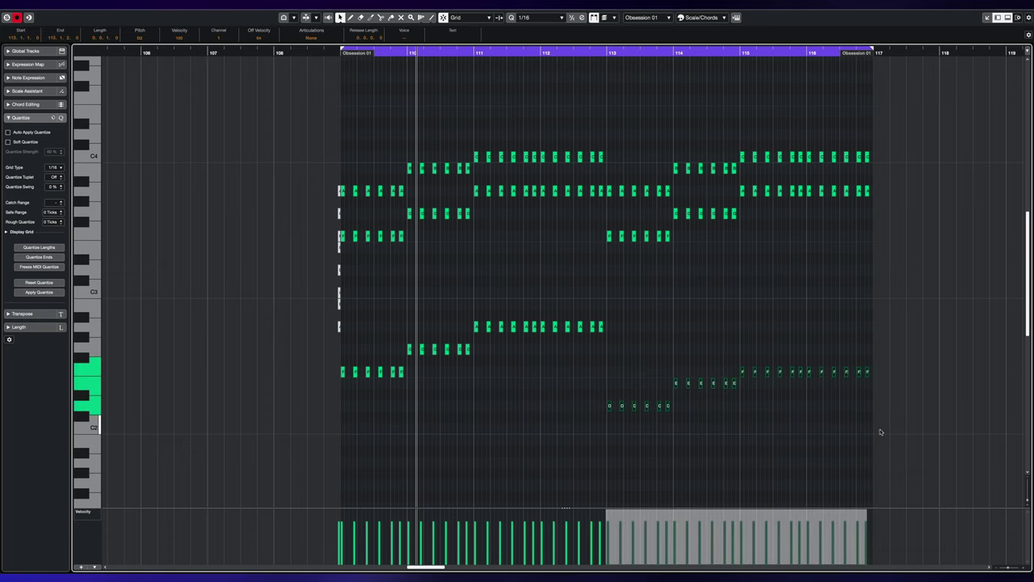
{"action": "left_click_drag", "start_coordinate": [350, 323], "coordinate": [411, 380]}
{"action": "left_click_drag", "start_coordinate": [445, 304], "coordinate": [653, 438]}
{"action": "left_click", "coordinate": [663, 367]}
{"action": "left_click_drag", "start_coordinate": [739, 351], "coordinate": [784, 427]}
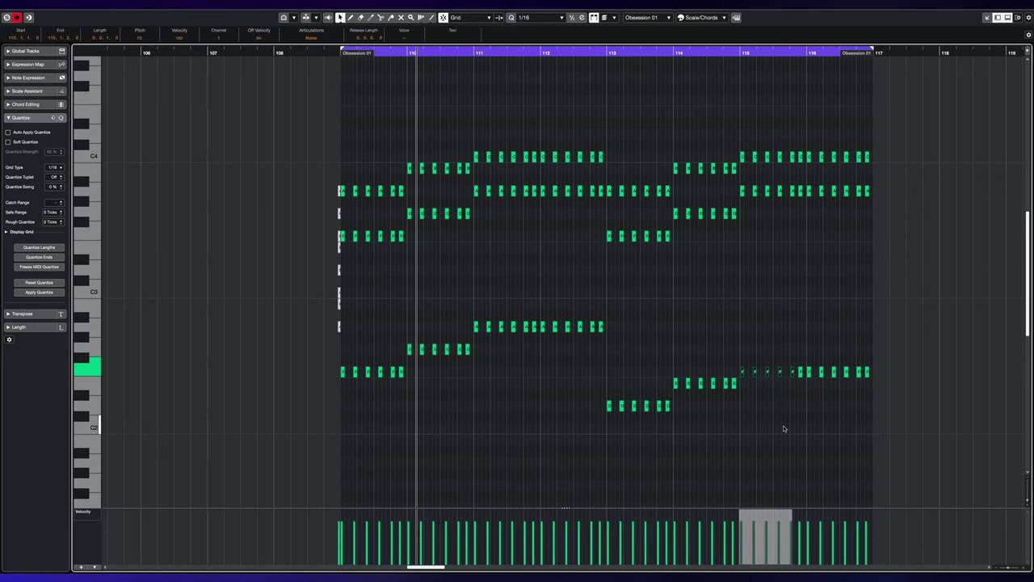
{"action": "left_click", "coordinate": [422, 75]}
{"action": "scroll", "coordinate": [422, 75], "scroll_direction": "right", "scroll_amount": 2}
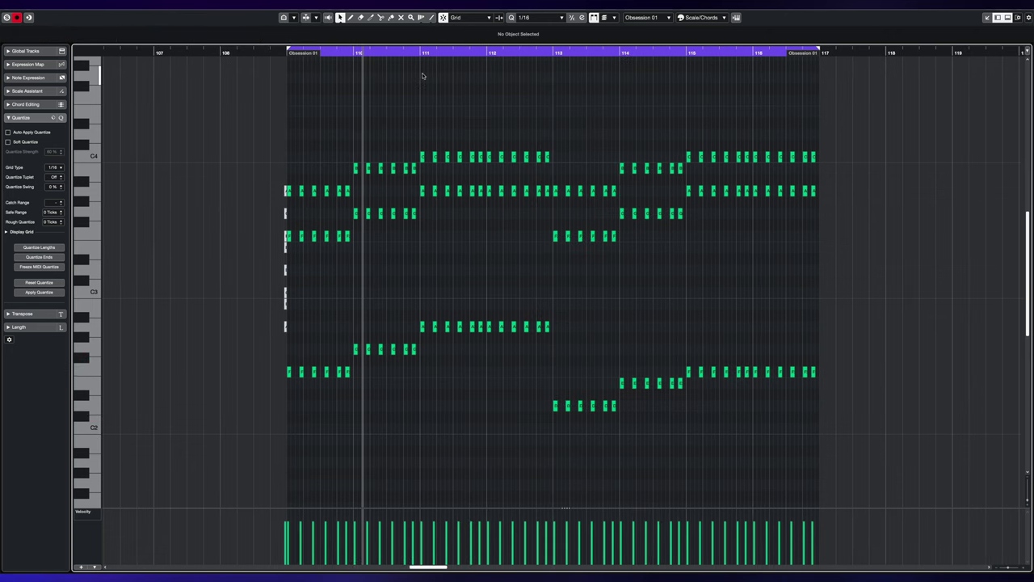